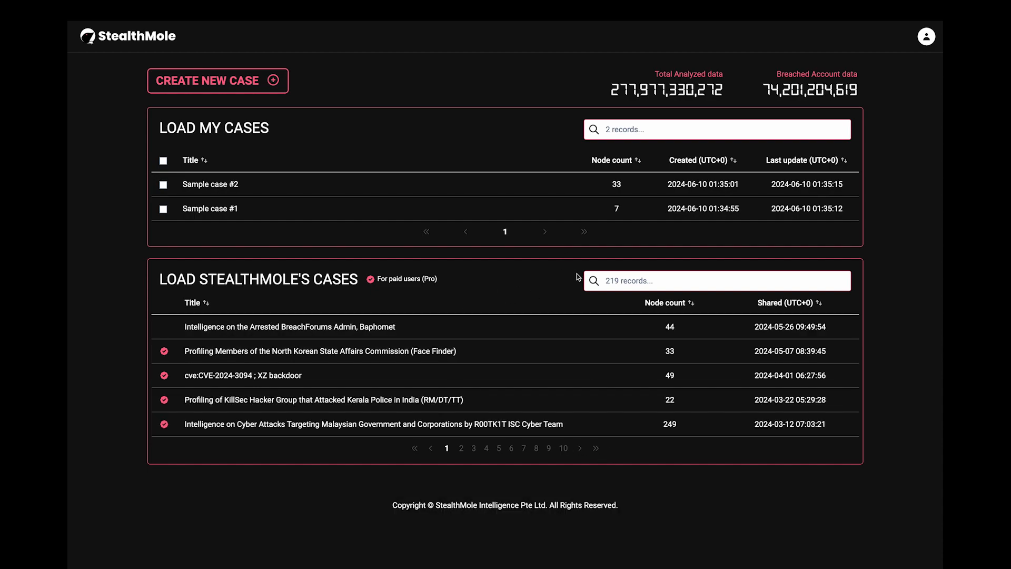
Step: Open the shared Baphomet BreachForums admin case to import it, then return to the case list
left_click(546, 321)
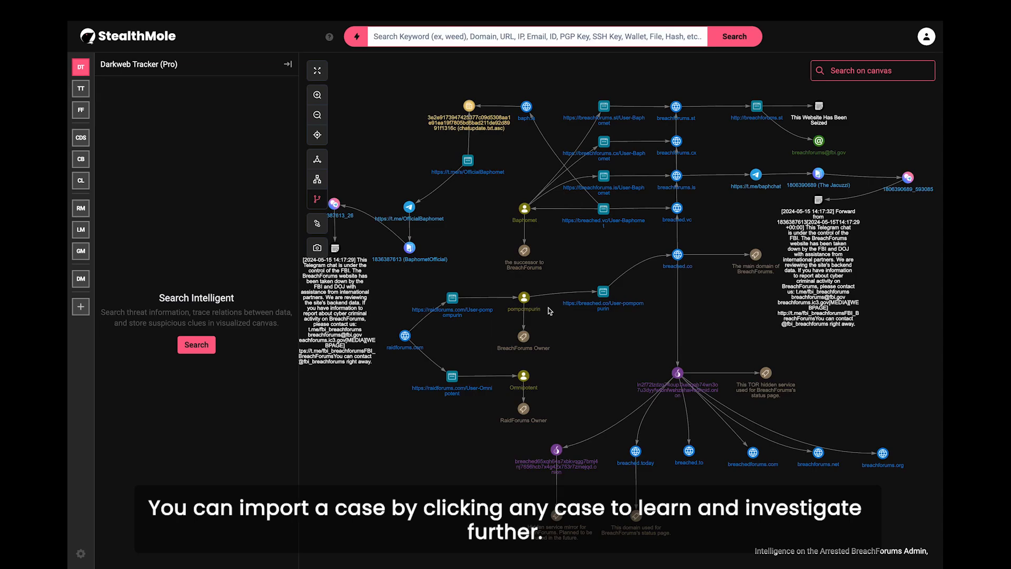
left_click_drag(667, 344, 545, 348)
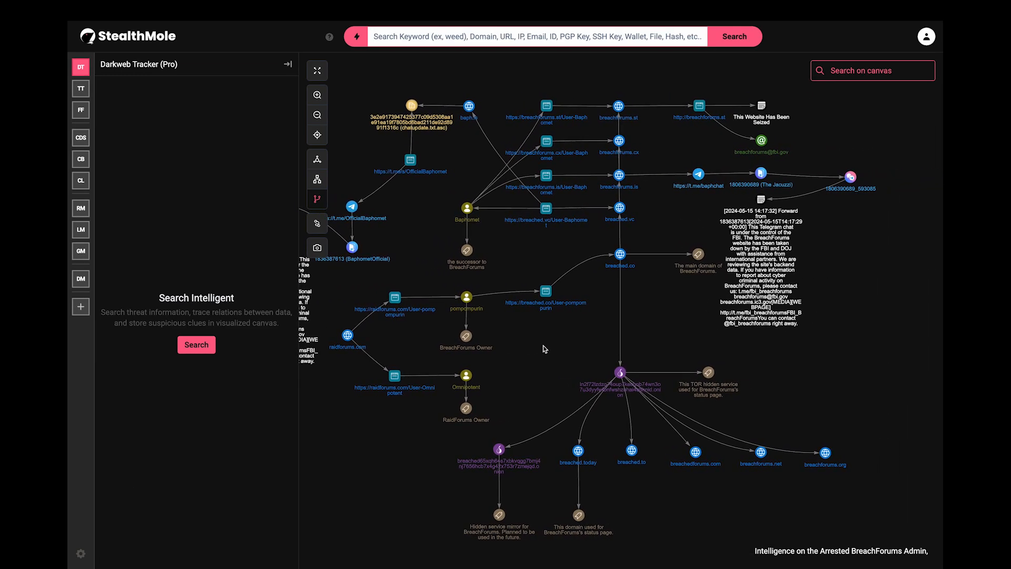
left_click(137, 41)
left_click(655, 303)
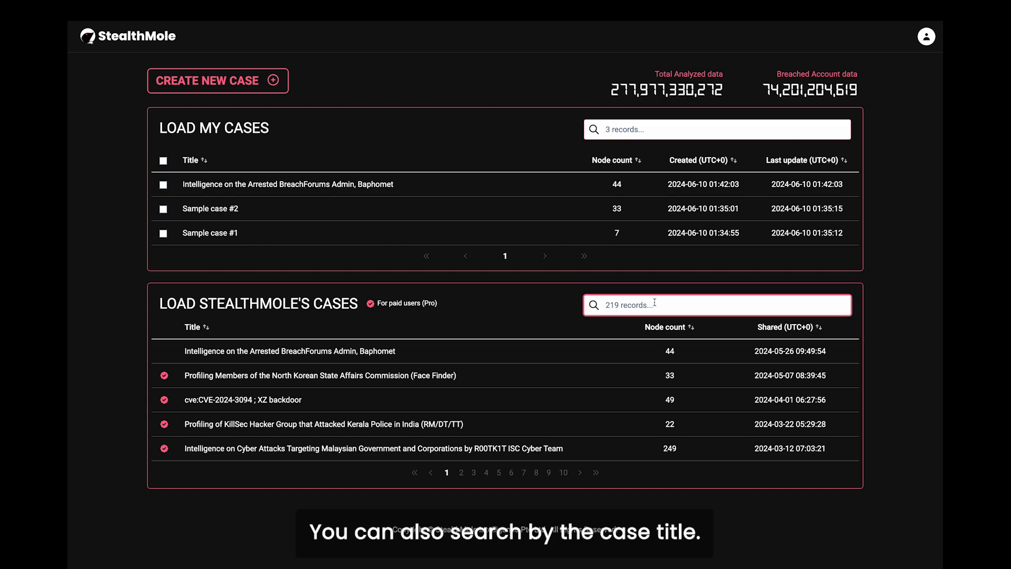
type("North korea")
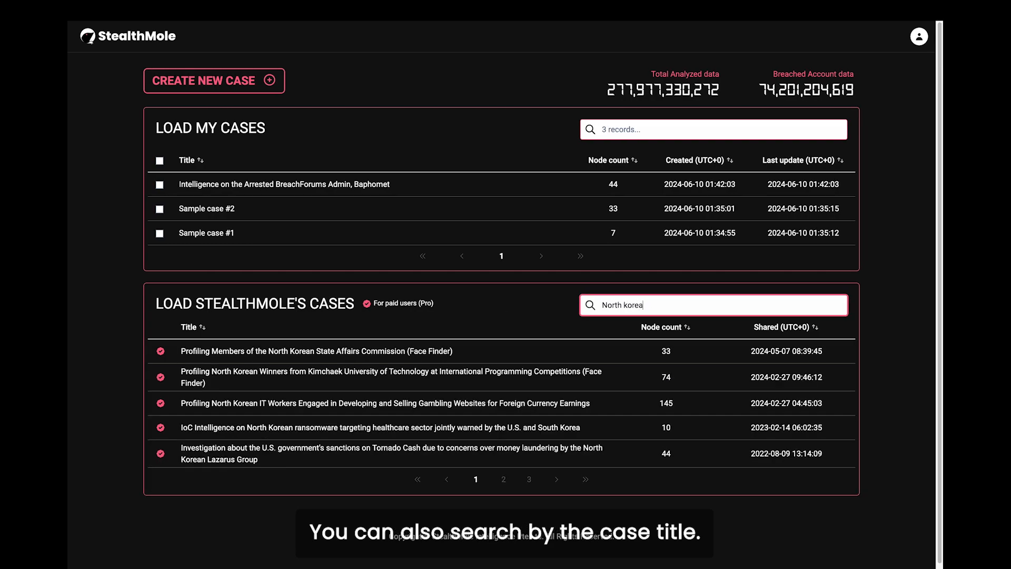
left_click(541, 318)
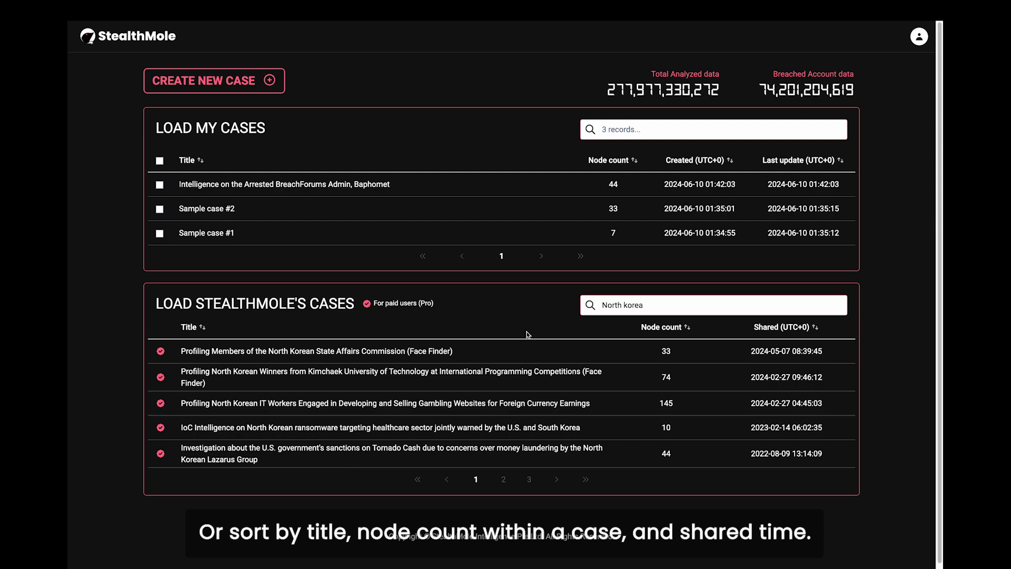
left_click(651, 333)
left_click(651, 333)
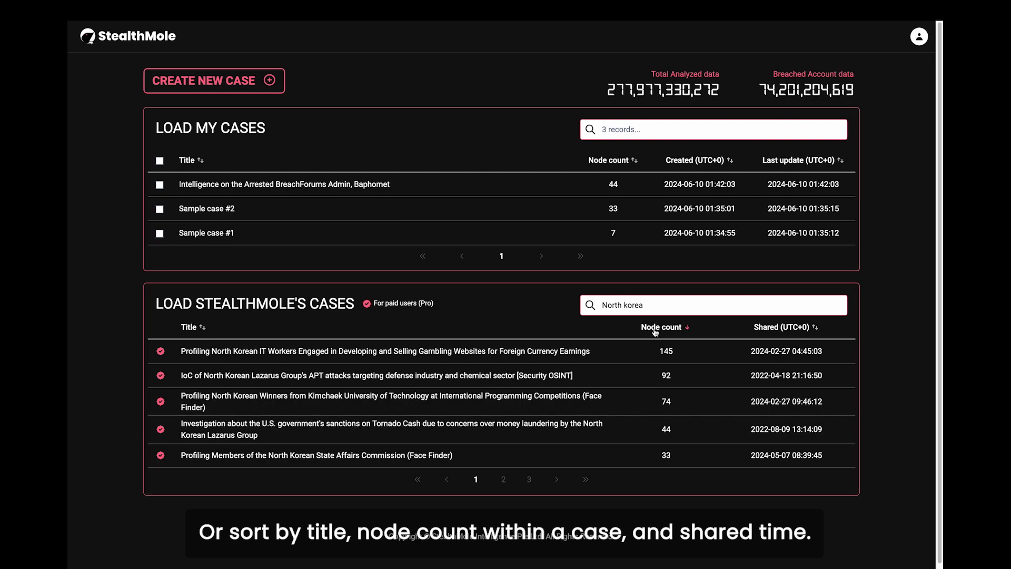
left_click(558, 319)
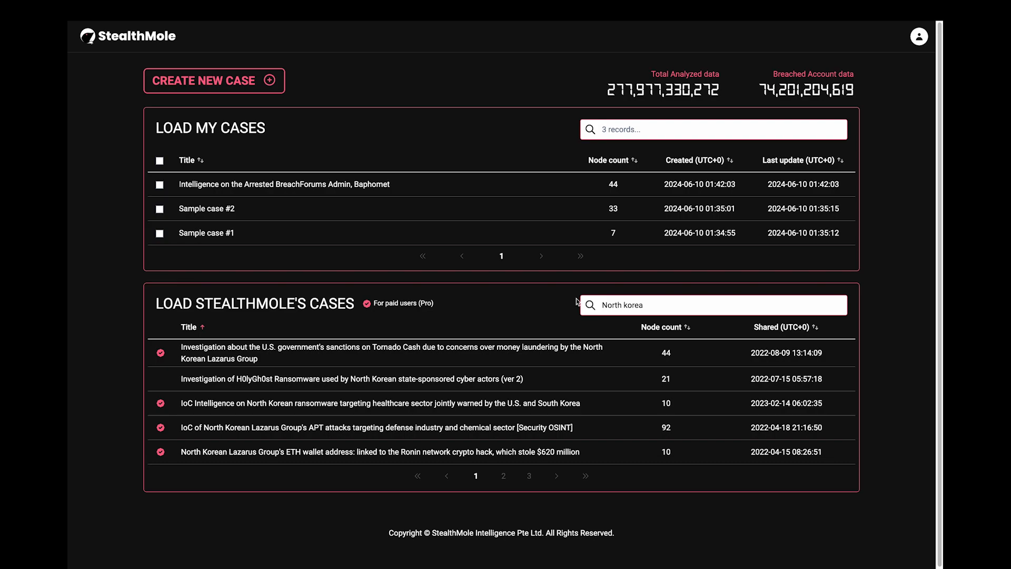
left_click(920, 39)
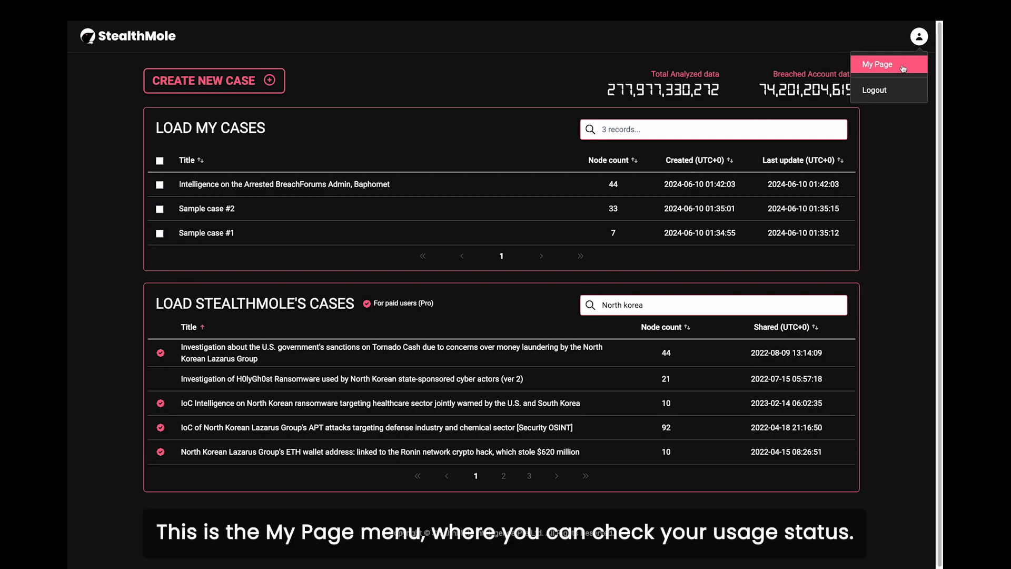
left_click(904, 68)
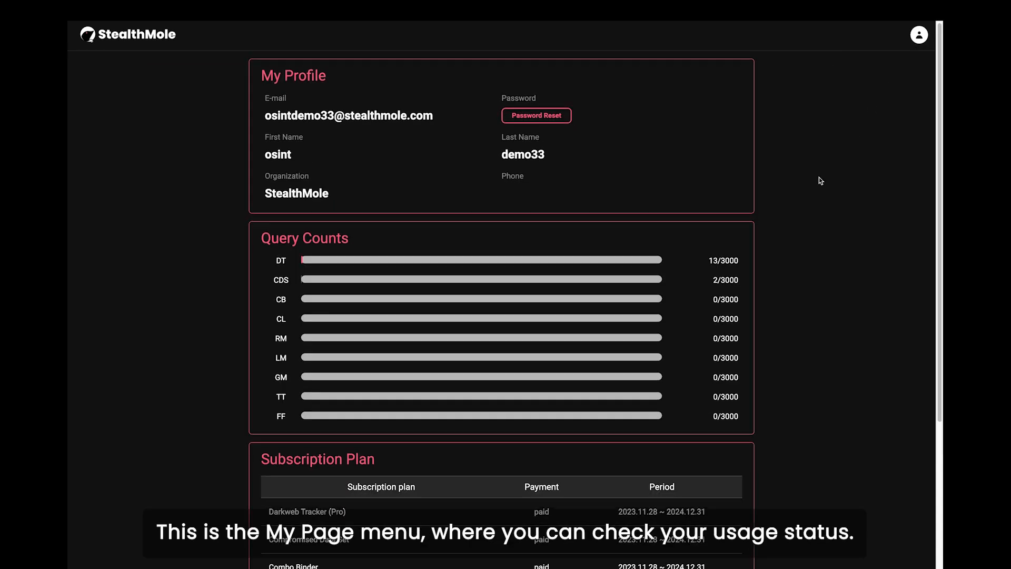
scroll(820, 179, "down", 4)
scroll(821, 180, "up", 4)
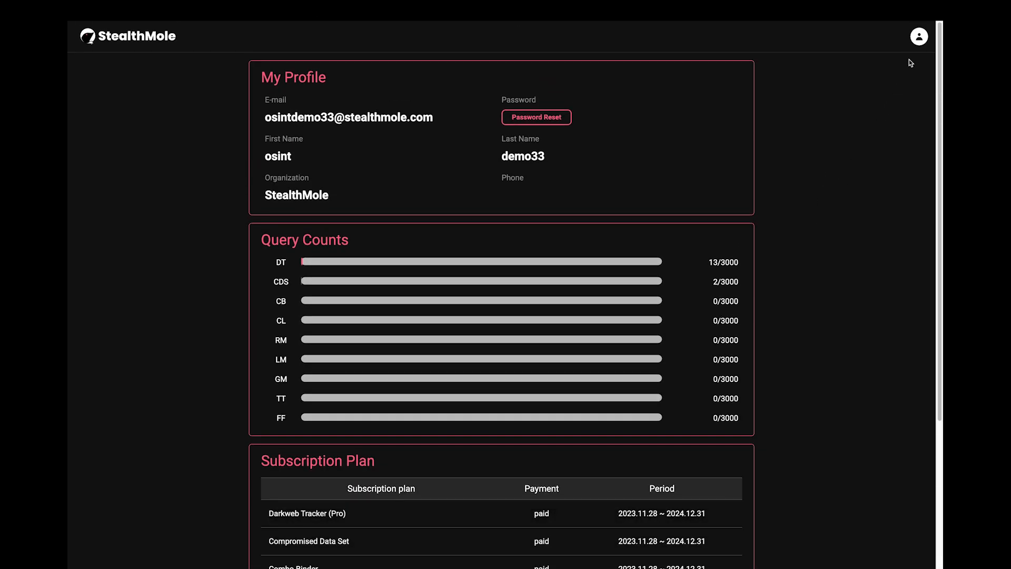
left_click(157, 42)
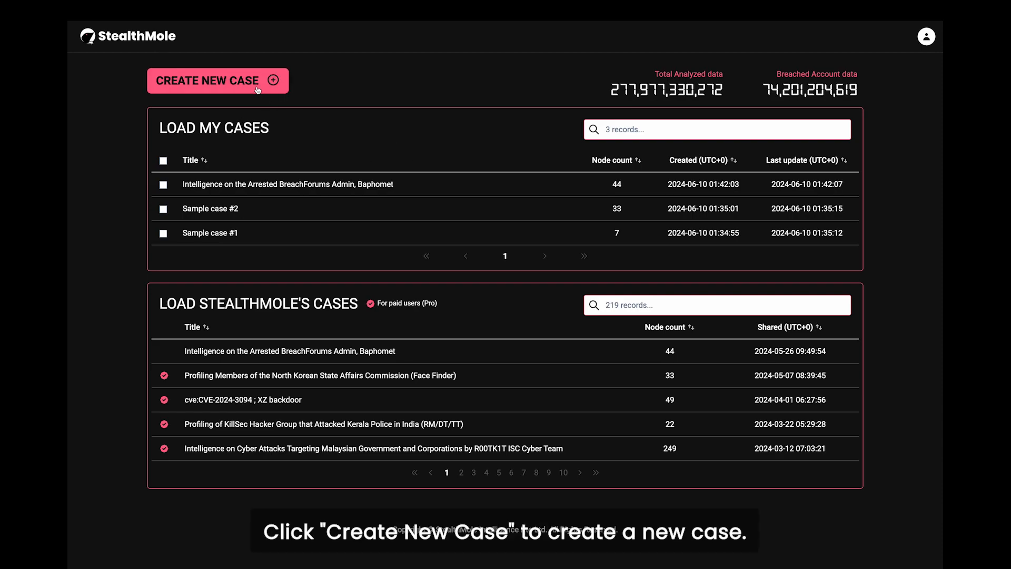
Step: Create a new empty case and title it 'Darkweb tracker sample case'
left_click(218, 81)
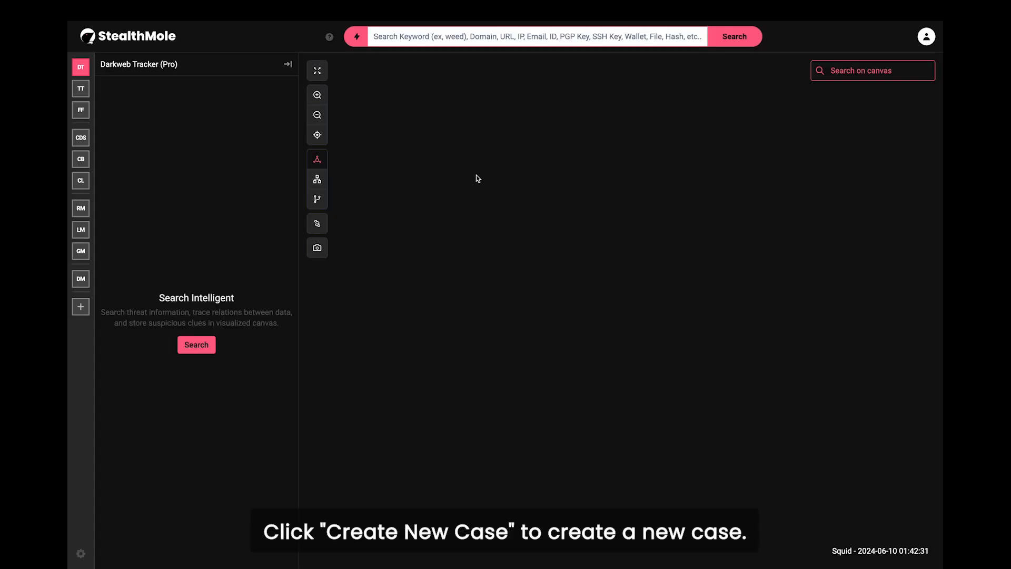
left_click(856, 547)
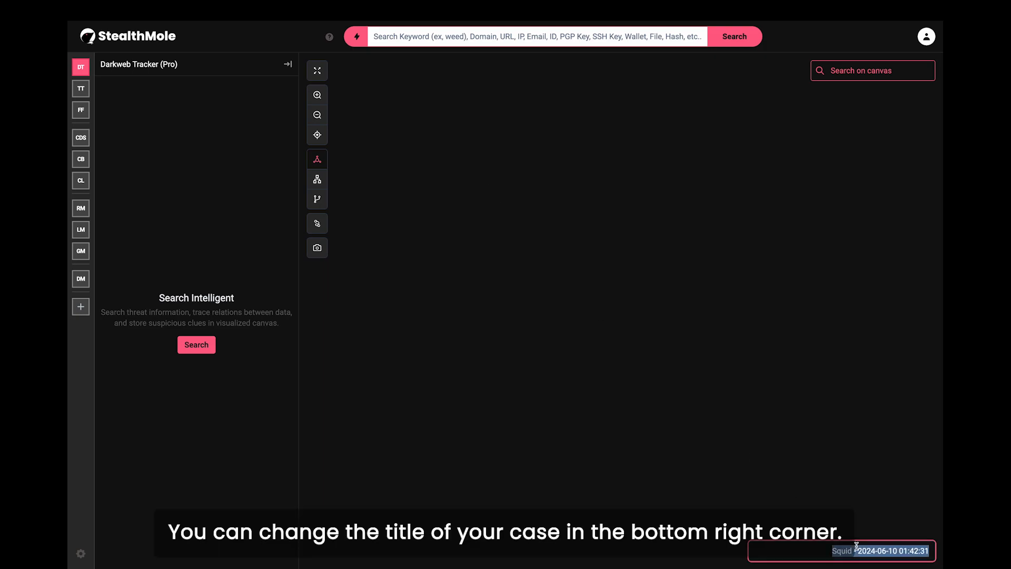
type("Darkwe")
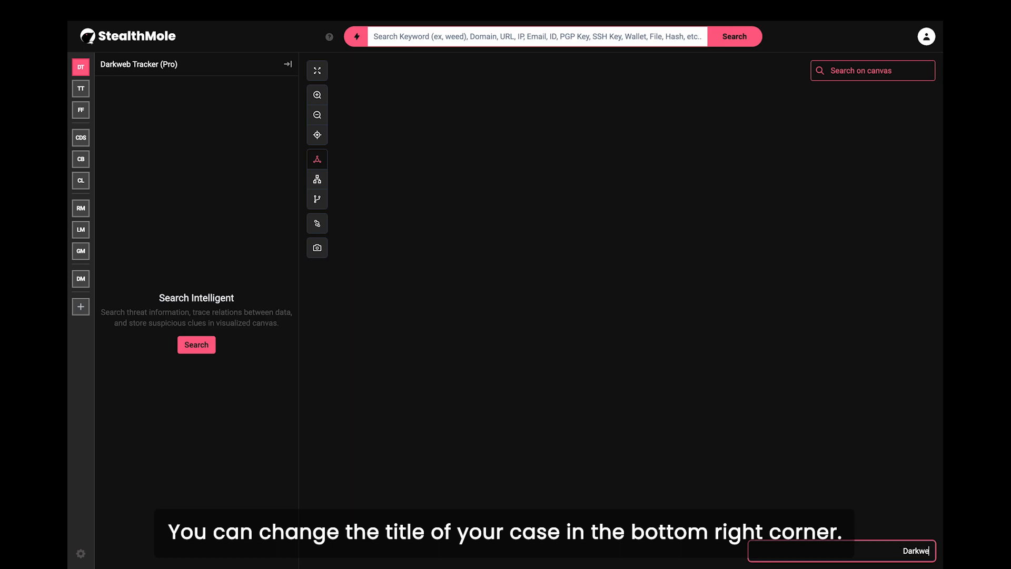
type("b tracker sample case.")
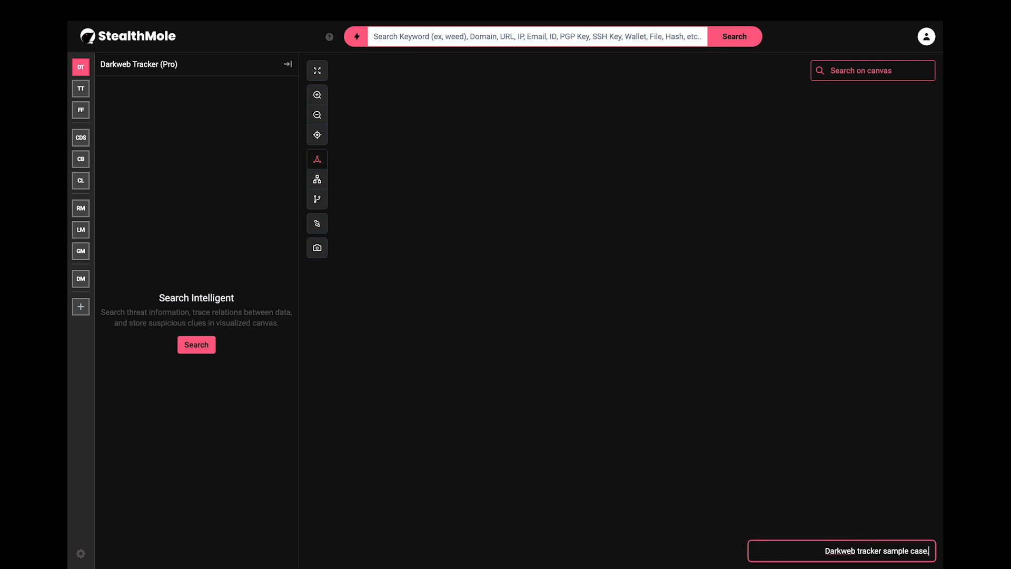
key("Return")
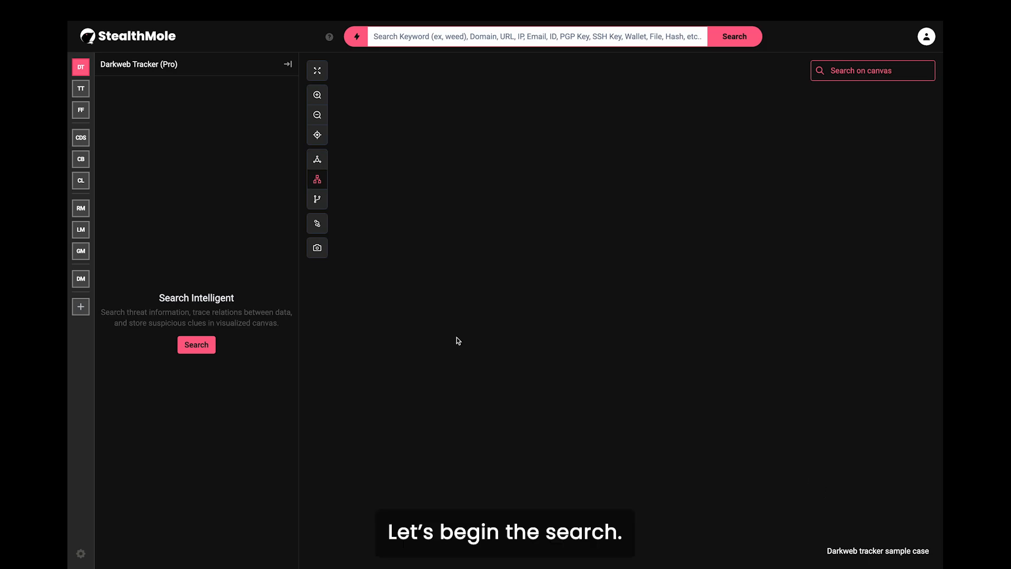
left_click(80, 310)
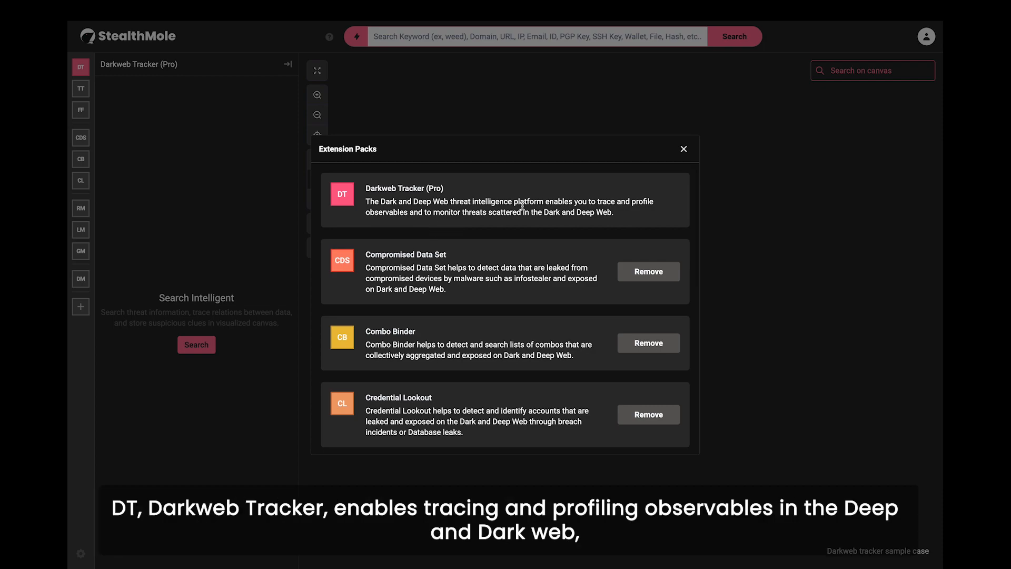
left_click(683, 150)
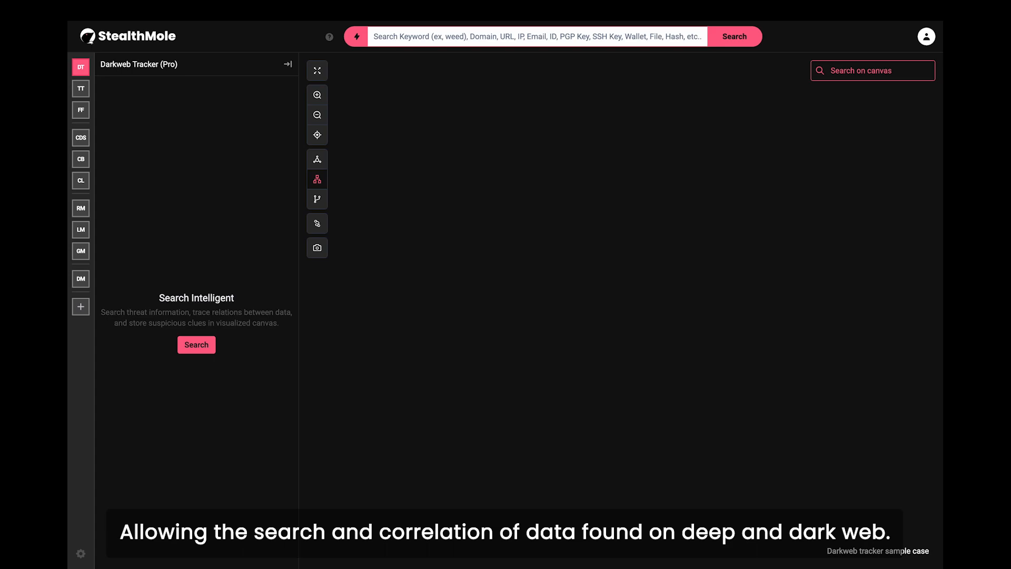
left_click(357, 37)
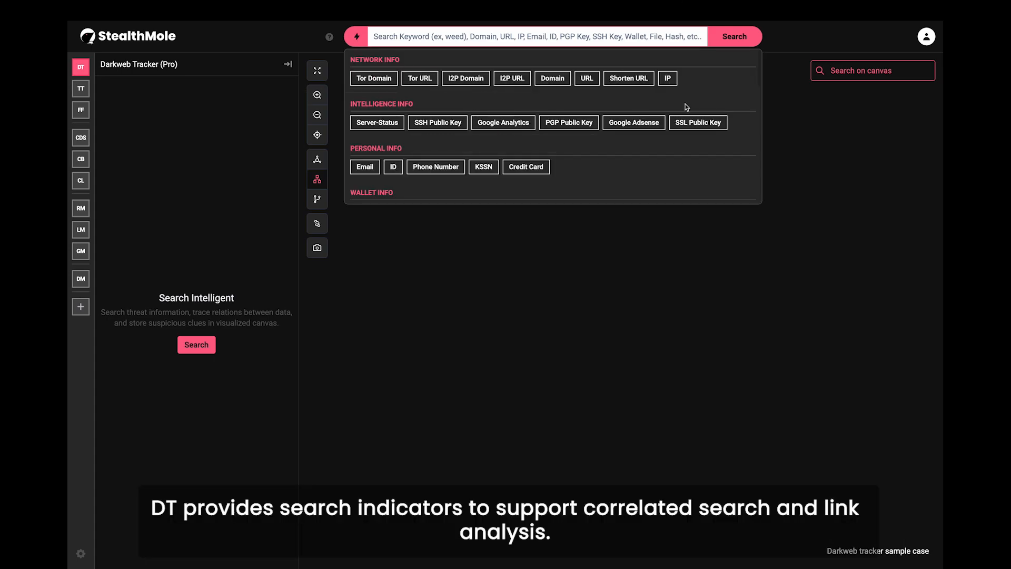
scroll(762, 86, "down", 3)
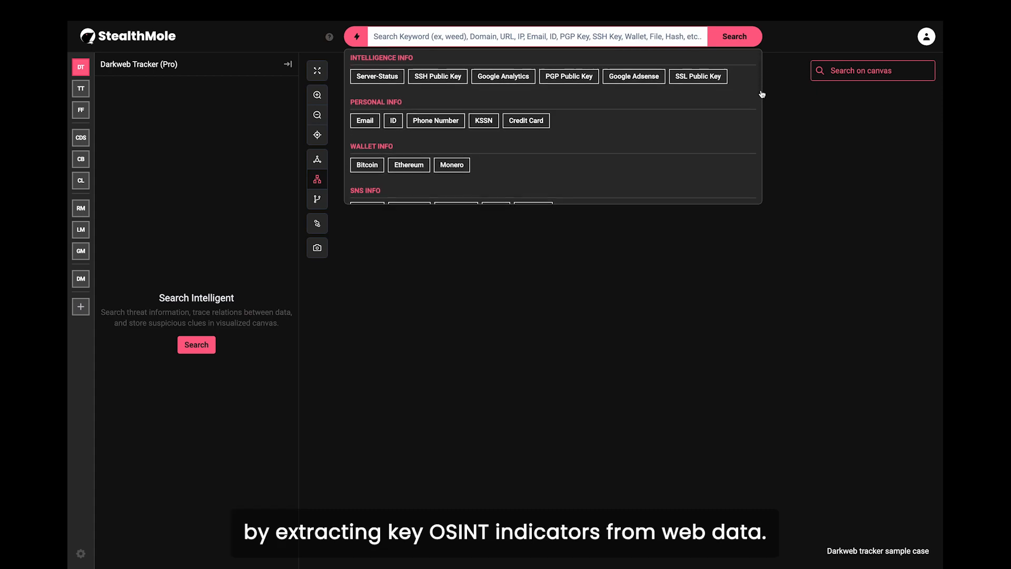
scroll(765, 108, "down", 5)
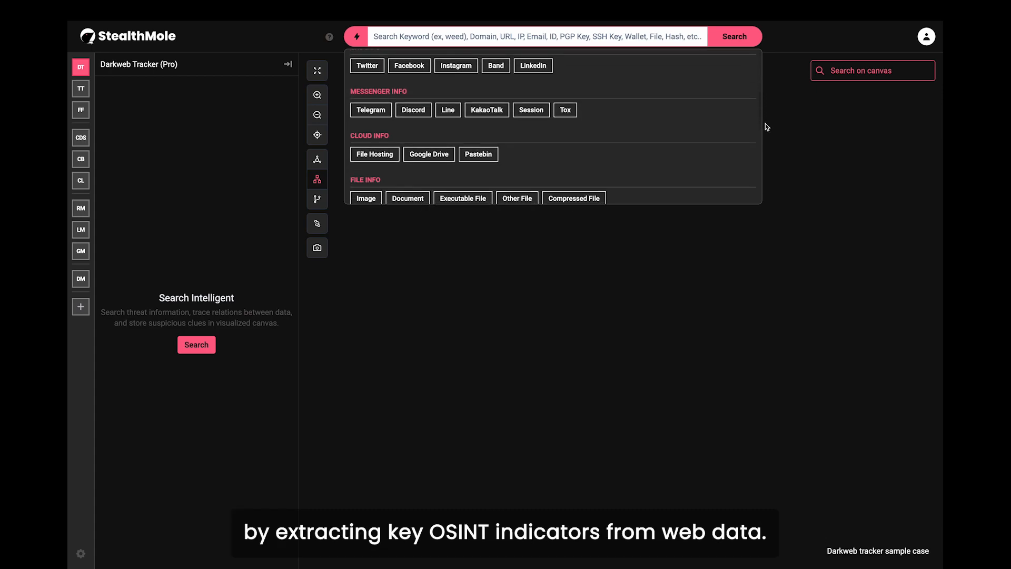
left_click_drag(762, 149, 757, 195)
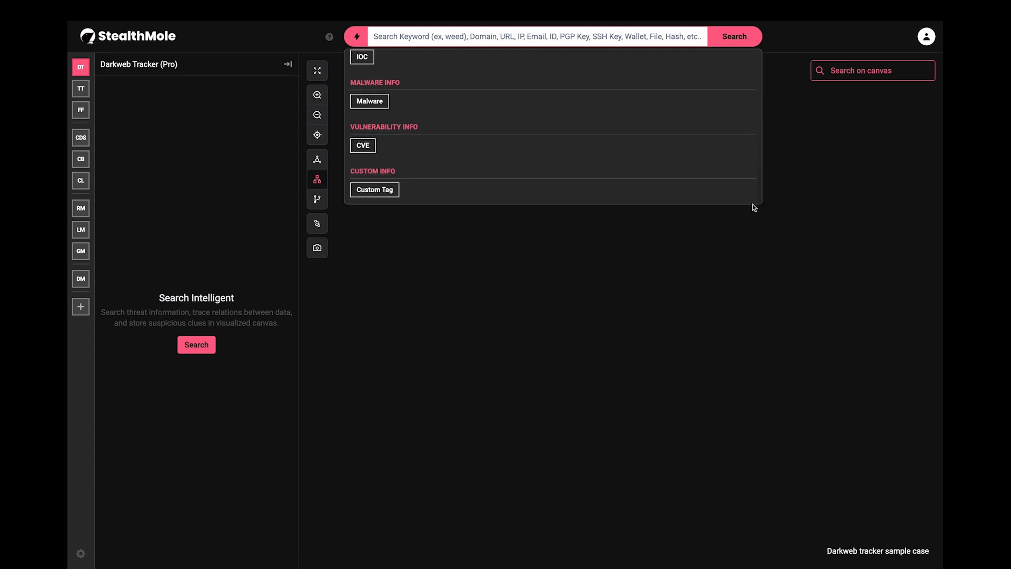
left_click(731, 235)
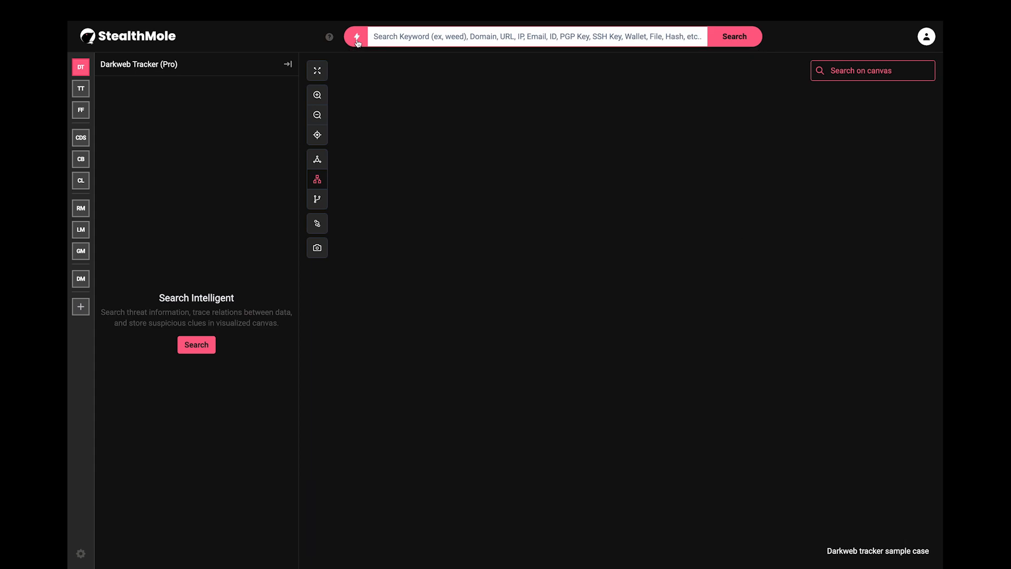
left_click(330, 36)
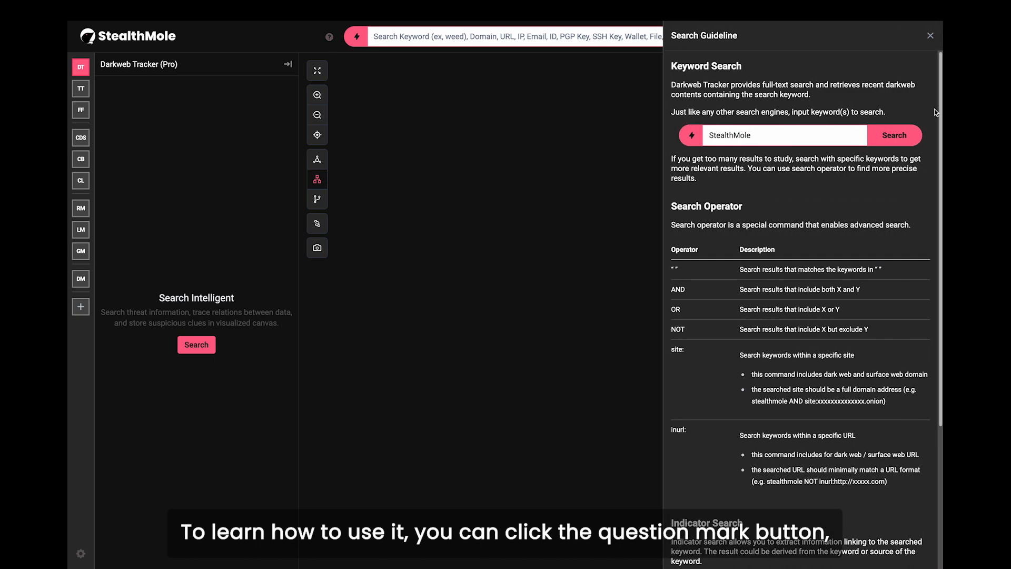
left_click_drag(942, 108, 938, 260)
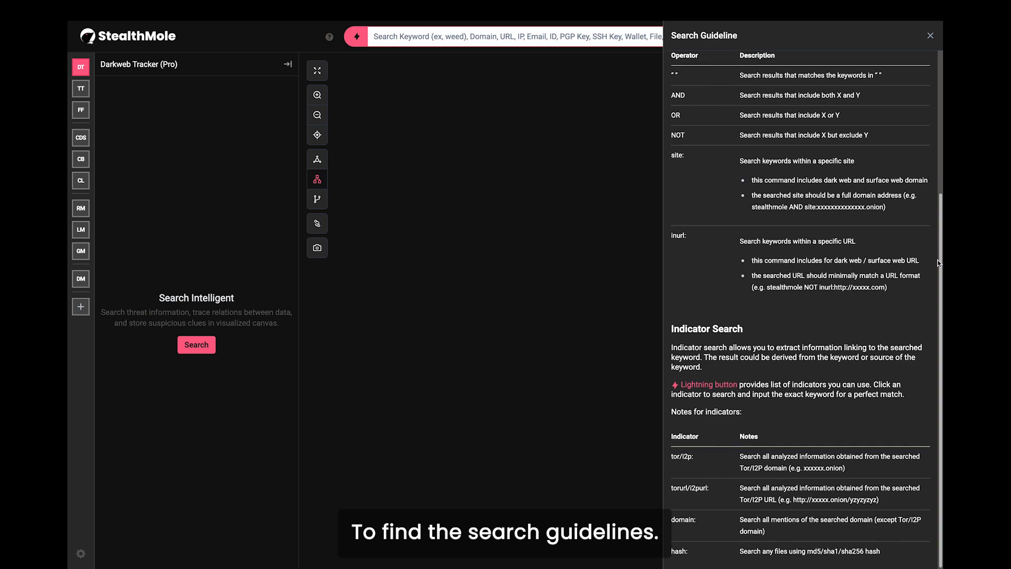
left_click(930, 36)
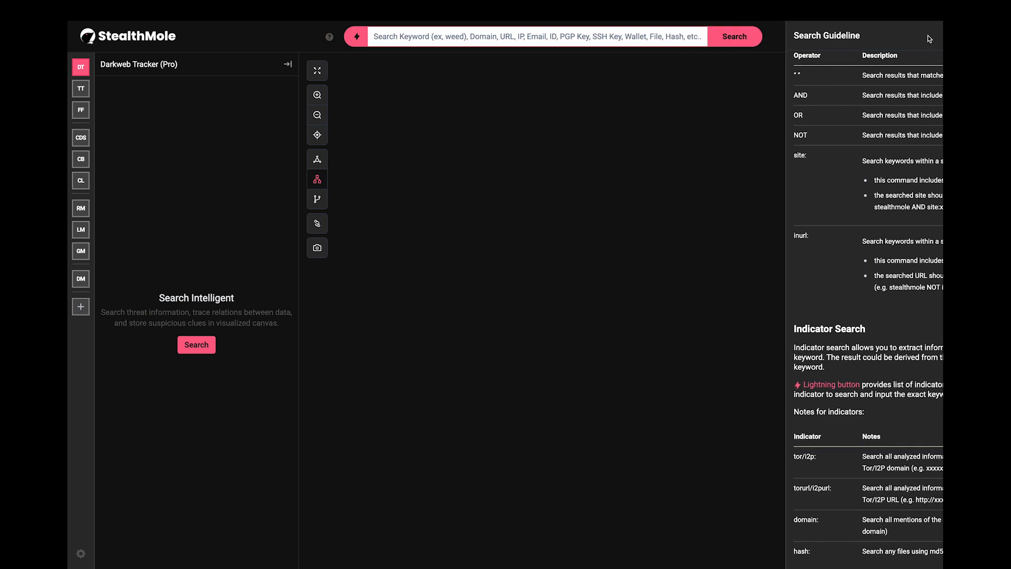
Step: Search the darkweb for 'singapore counterfeit' and add the Buy-Counterfeit-Singapore-dollar-2.jpg image to the canvas
type("singa")
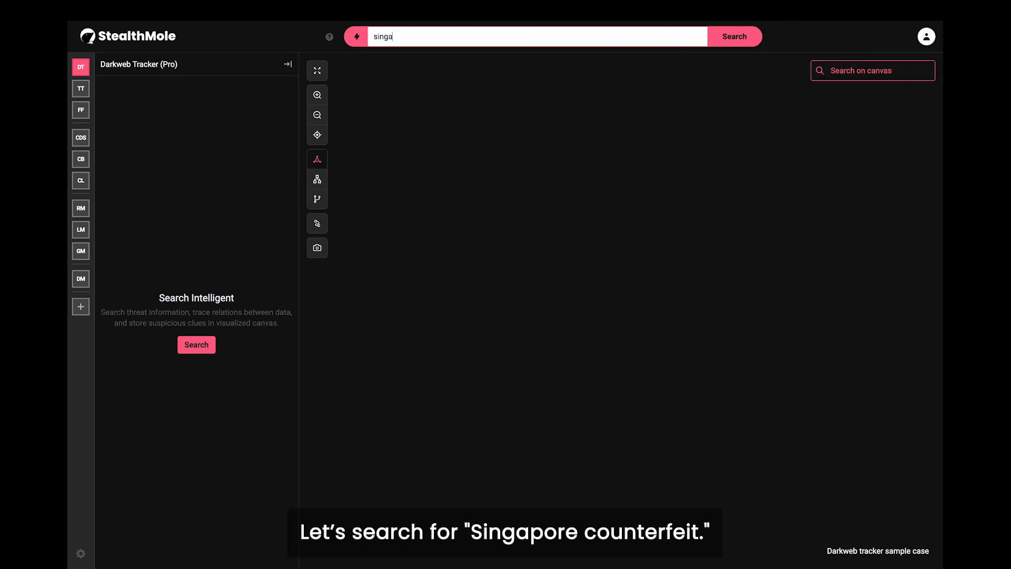
type("pore counterfeit")
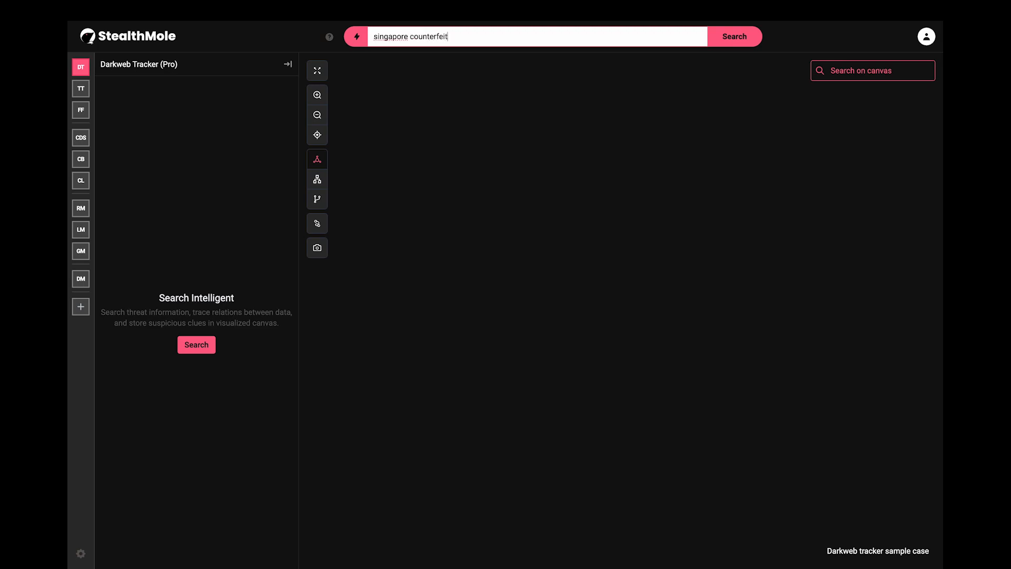
key("Return")
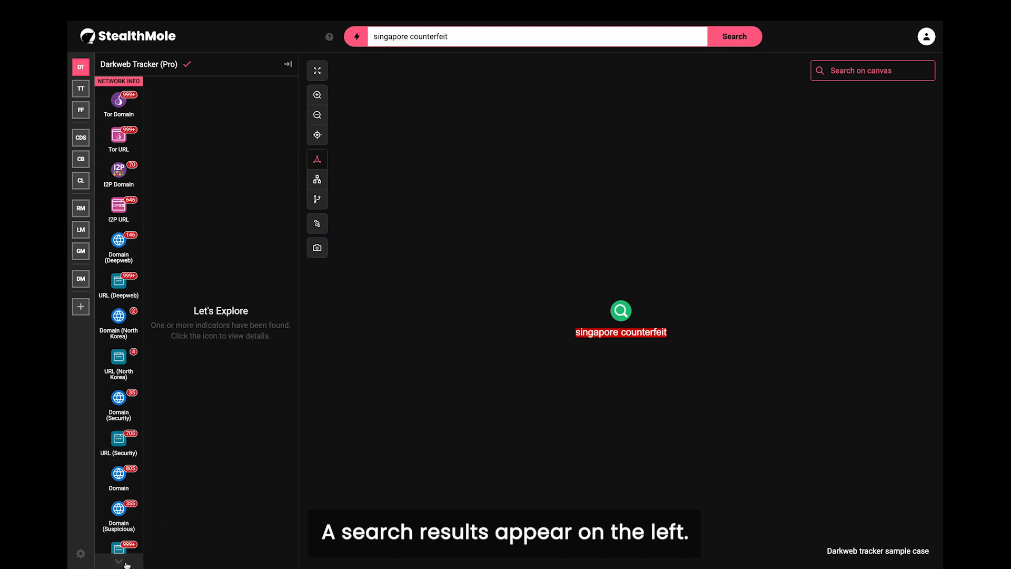
scroll(127, 565, "down", 10)
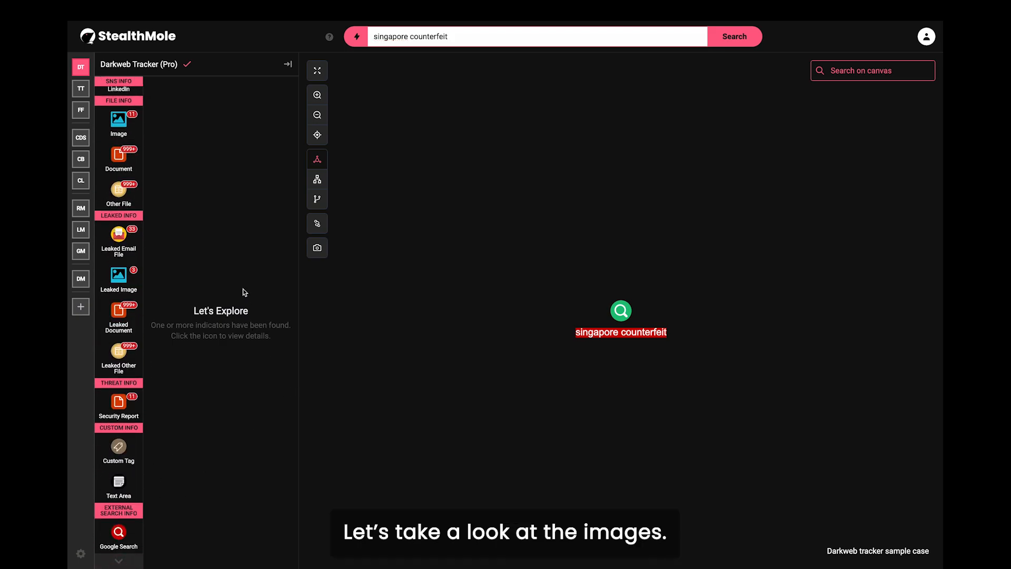
left_click(120, 129)
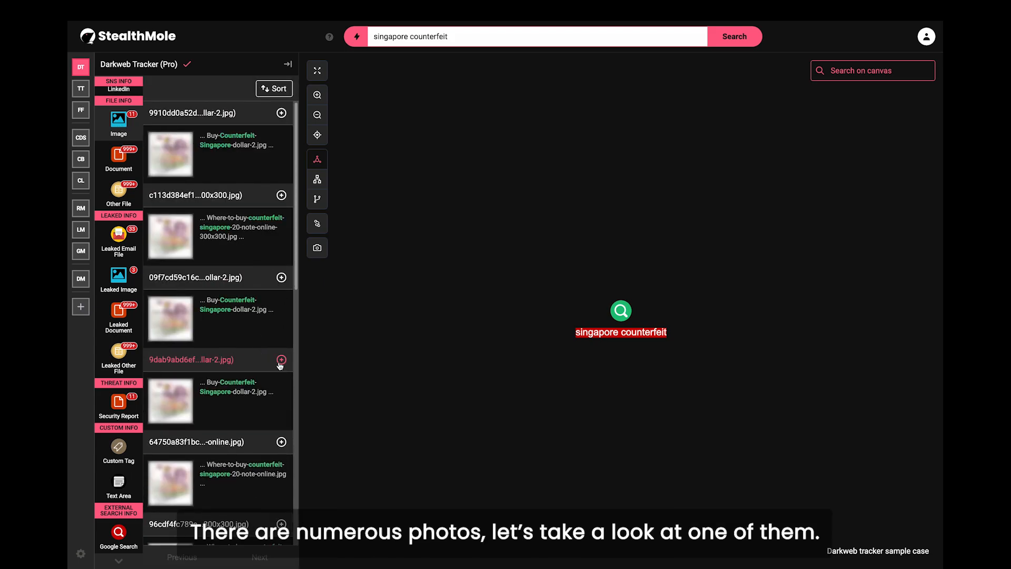
left_click(282, 360)
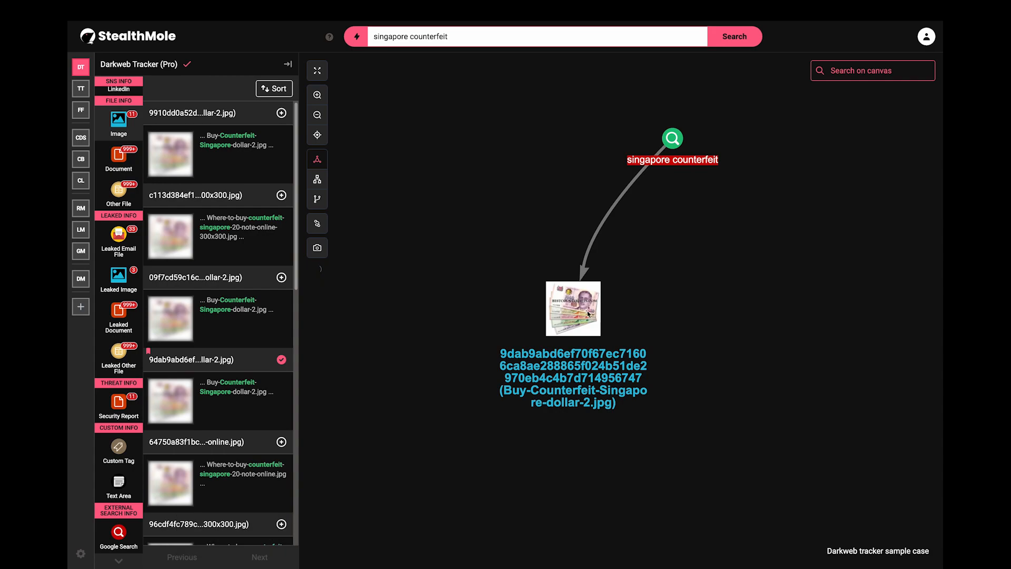
Step: Review the image node's file details window, then close it
left_click(572, 298)
scroll(574, 302, "down", 3)
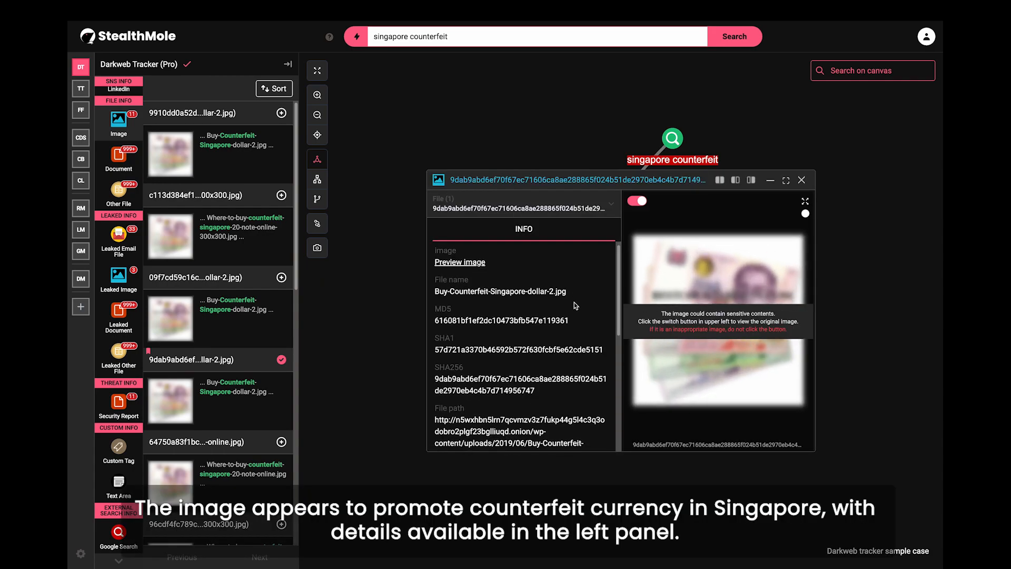
left_click_drag(621, 308, 622, 404)
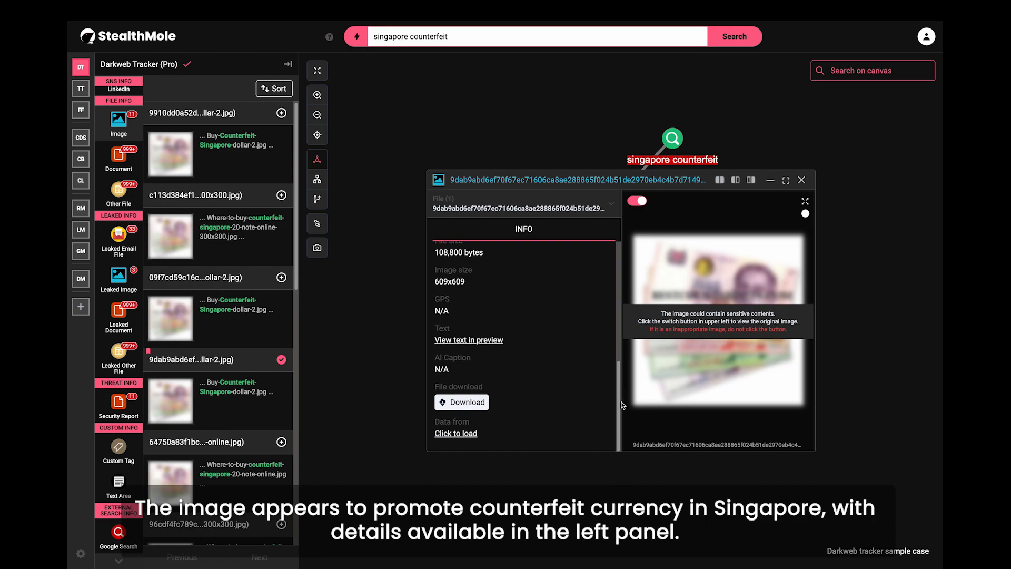
left_click(802, 180)
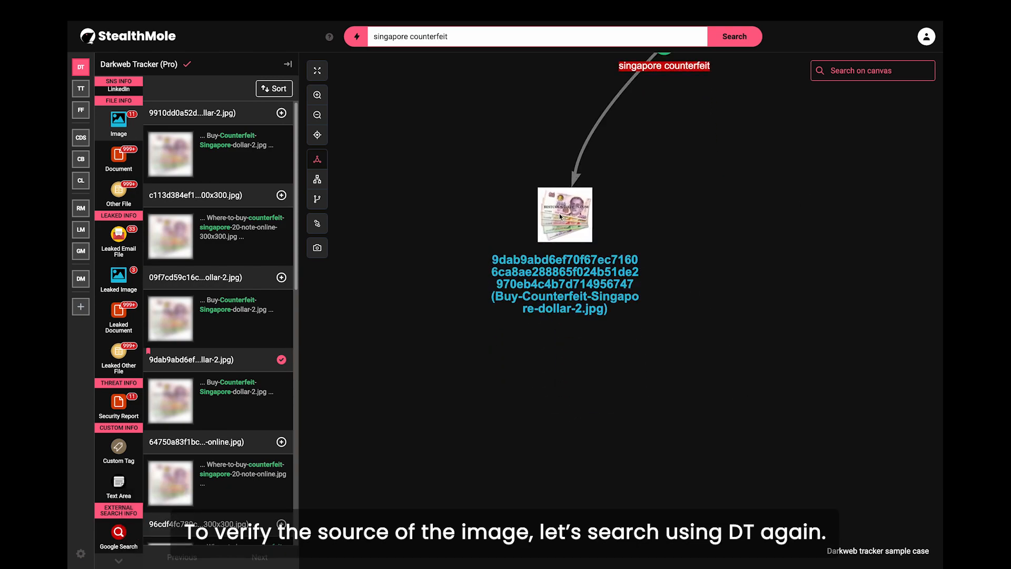
Step: Run Darkweb Tracker on the counterfeit-dollar image and add its Tor URL as a linked node
right_click(562, 216)
mouse_move(615, 227)
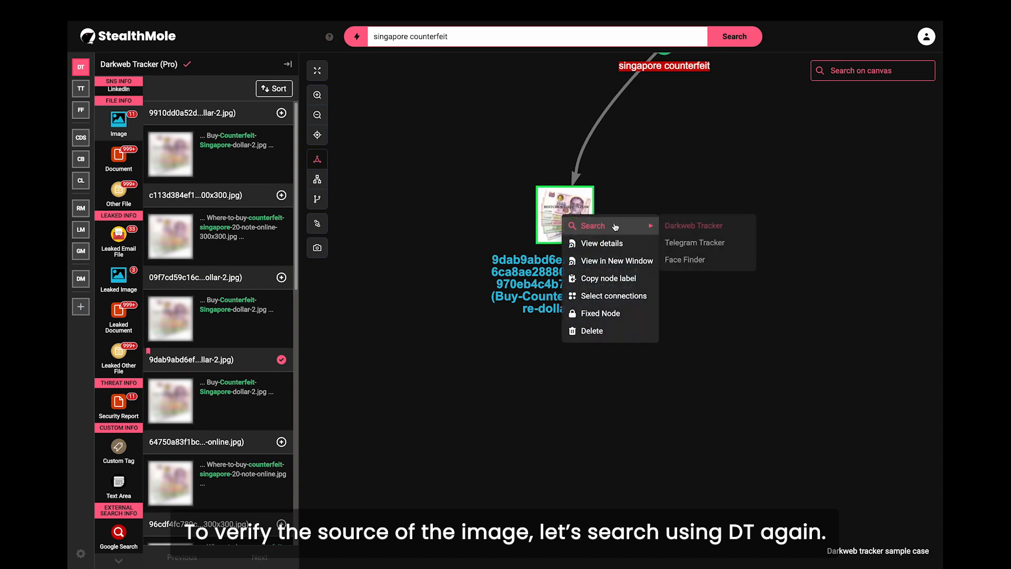
left_click(687, 227)
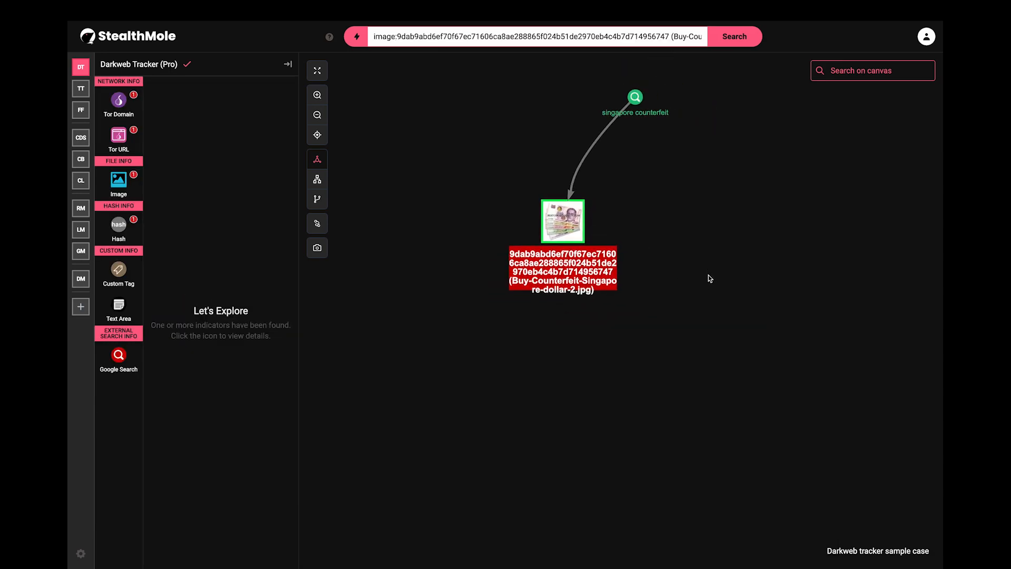
left_click(125, 147)
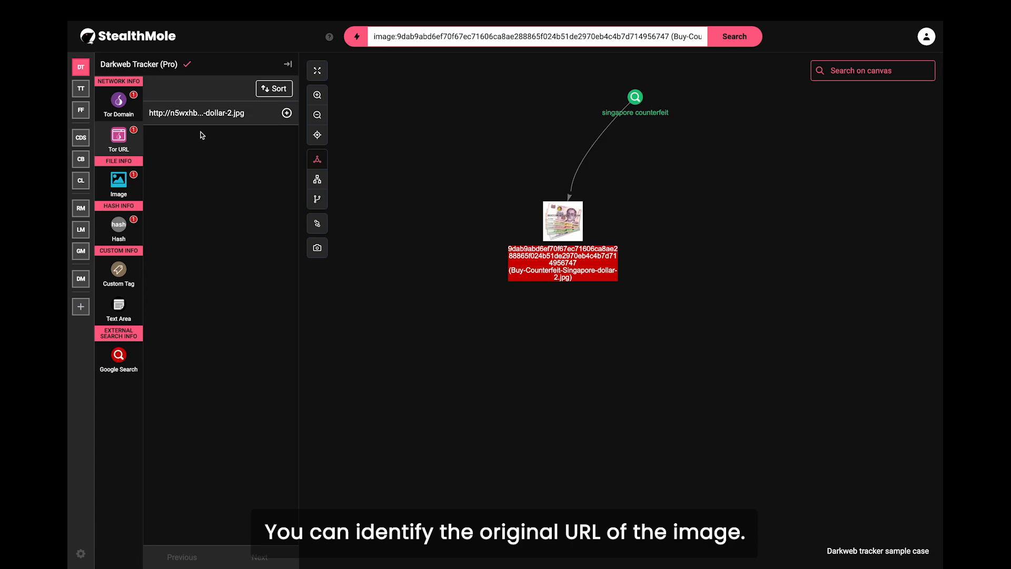
left_click(286, 112)
left_click_drag(694, 306, 653, 337)
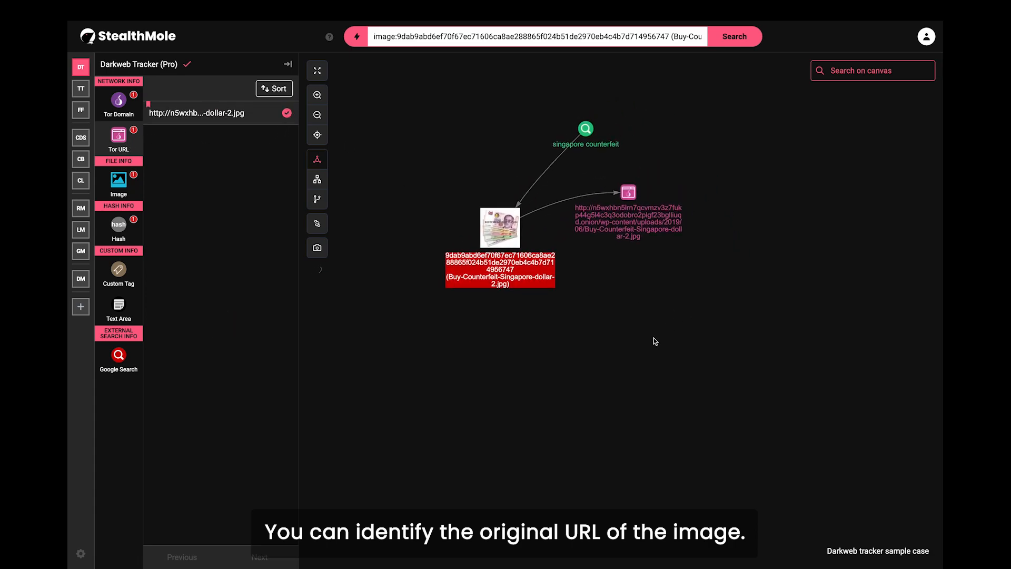
Step: Run Darkweb Tracker on the Tor URL and add the bare .onion site address to the canvas
right_click(628, 197)
mouse_move(692, 209)
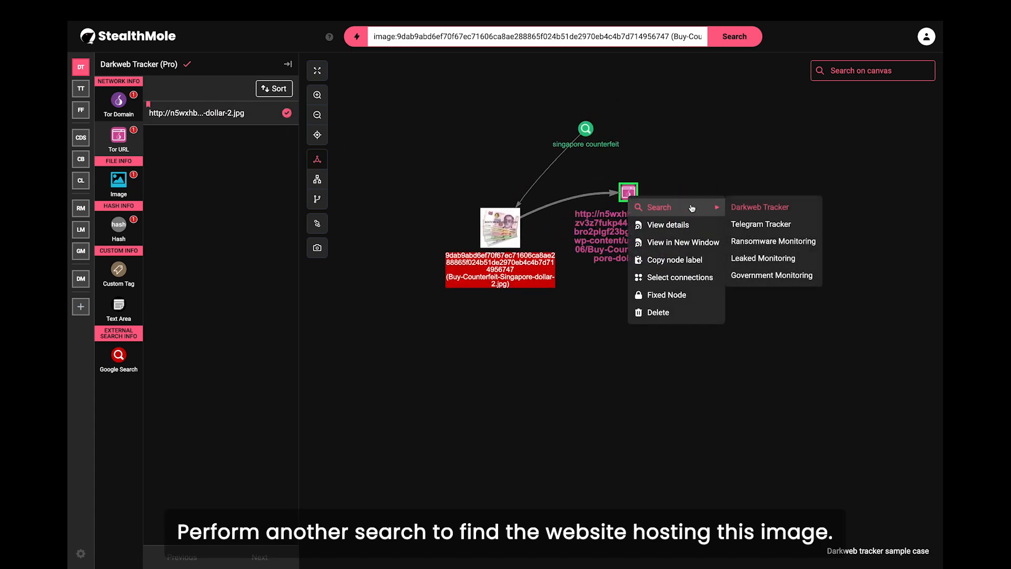
left_click(752, 209)
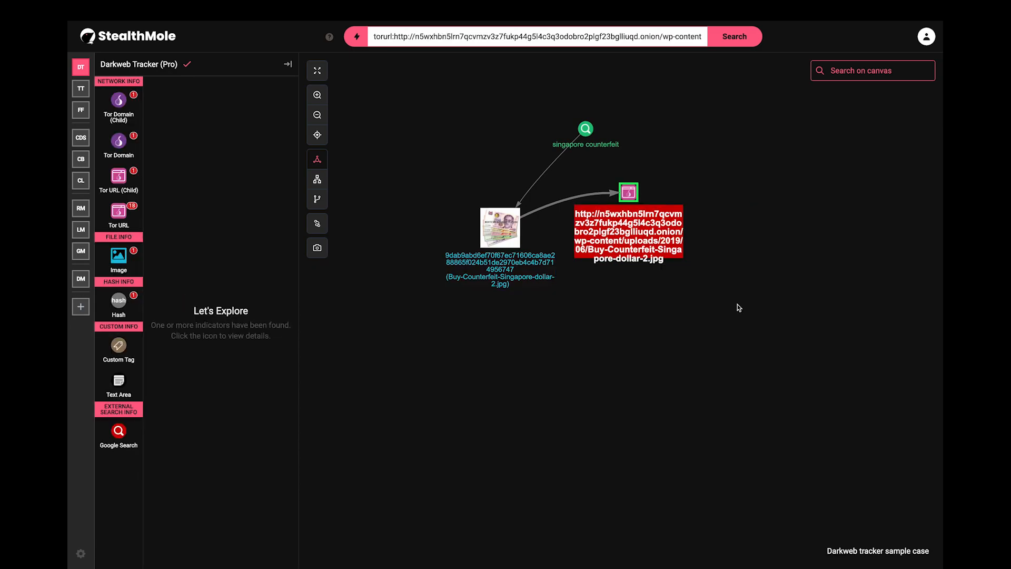
left_click(120, 221)
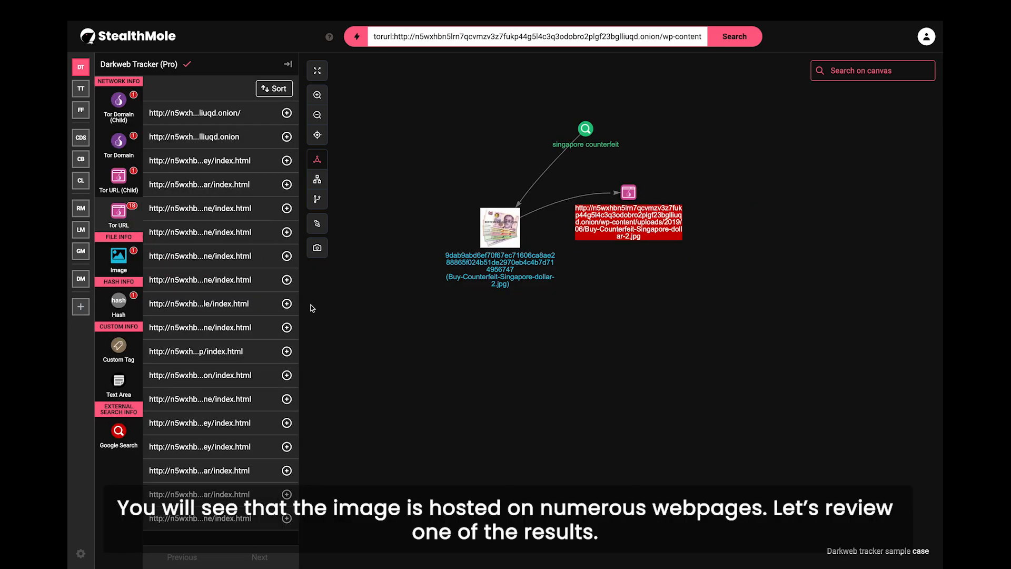
left_click(287, 137)
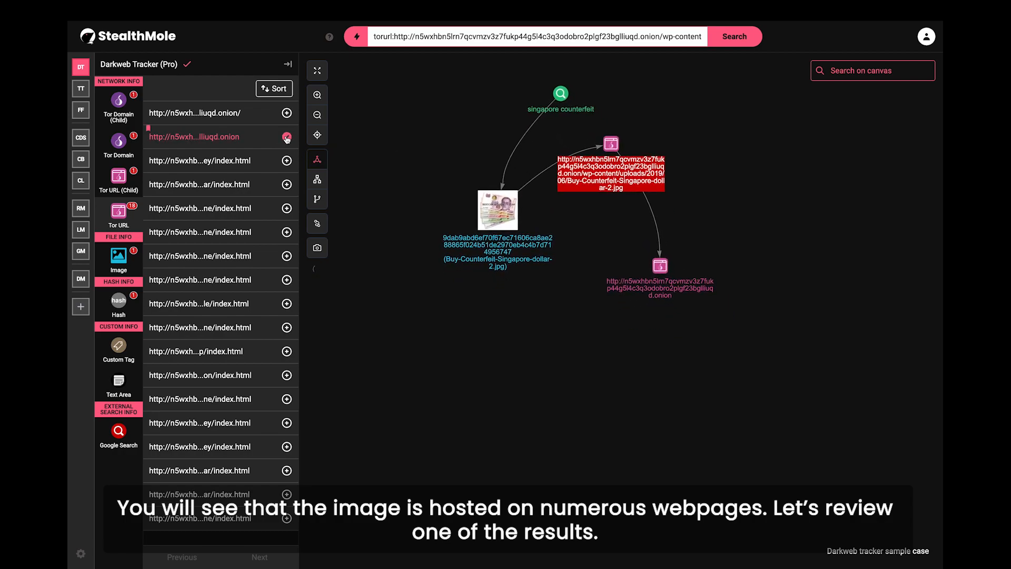
Step: Run a Darkweb Tracker search on the .onion site node and browse its indicators
right_click(659, 264)
mouse_move(701, 276)
left_click(771, 277)
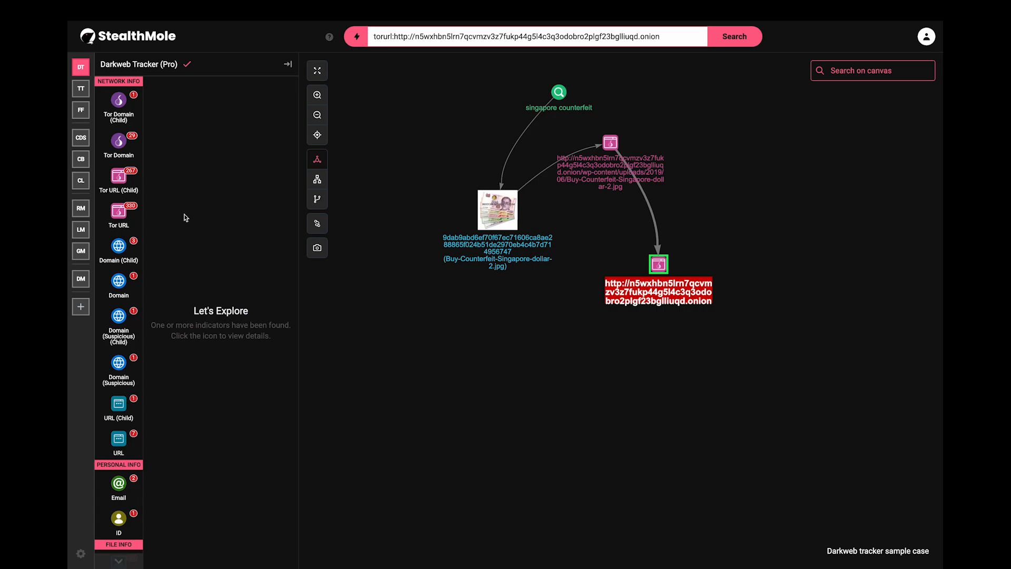
scroll(135, 286, "down", 5)
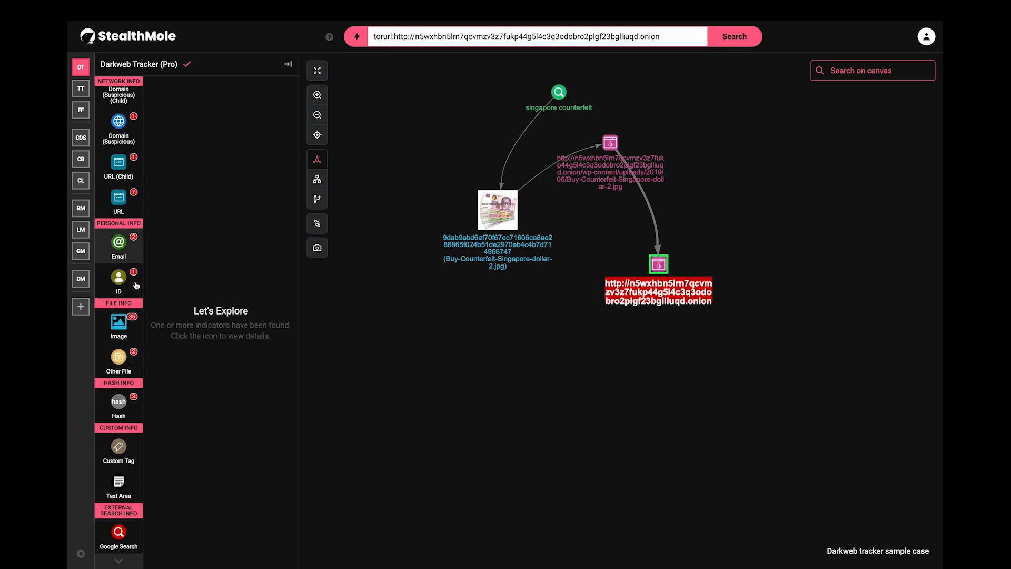
Step: Add both email addresses found on the onion site to the canvas, then open the site's page preview
left_click(118, 244)
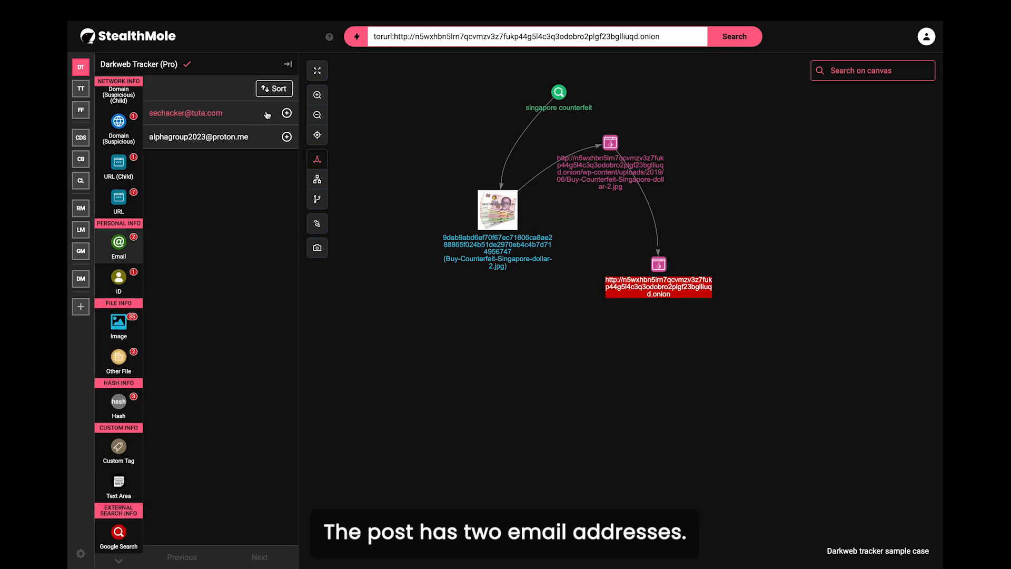
left_click(287, 113)
left_click(287, 136)
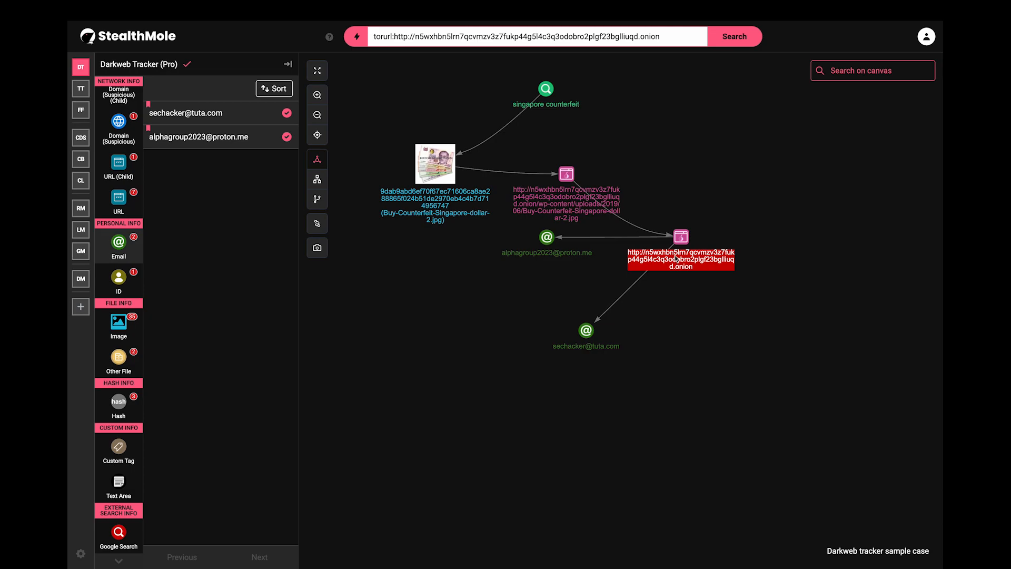
double_click(674, 244)
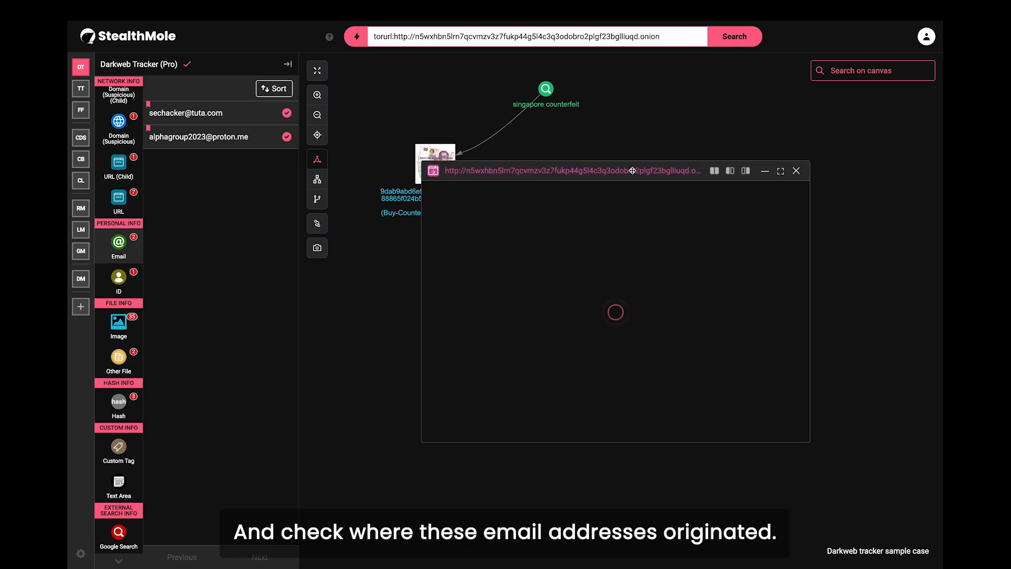
left_click(764, 161)
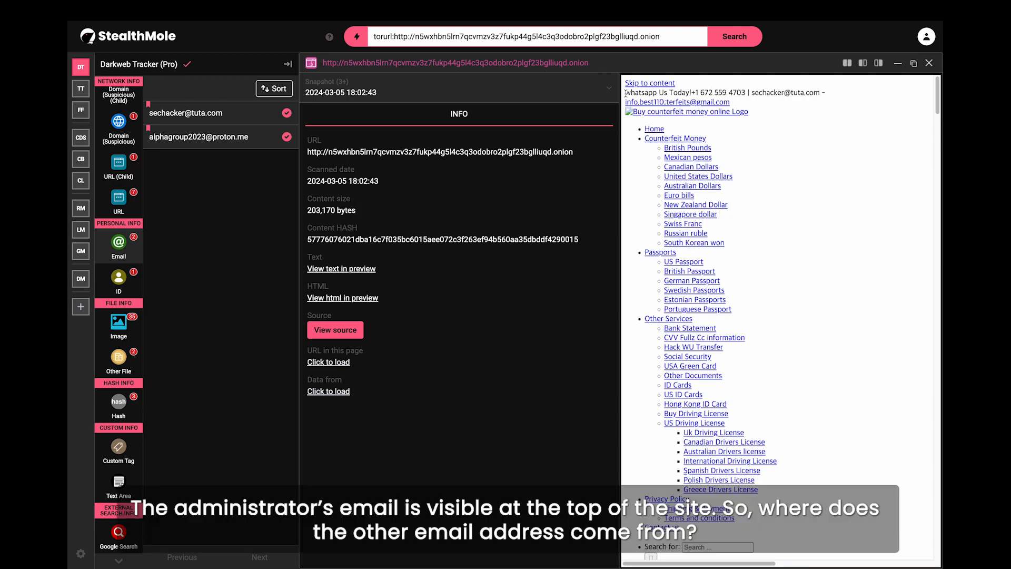
left_click_drag(626, 92, 834, 98)
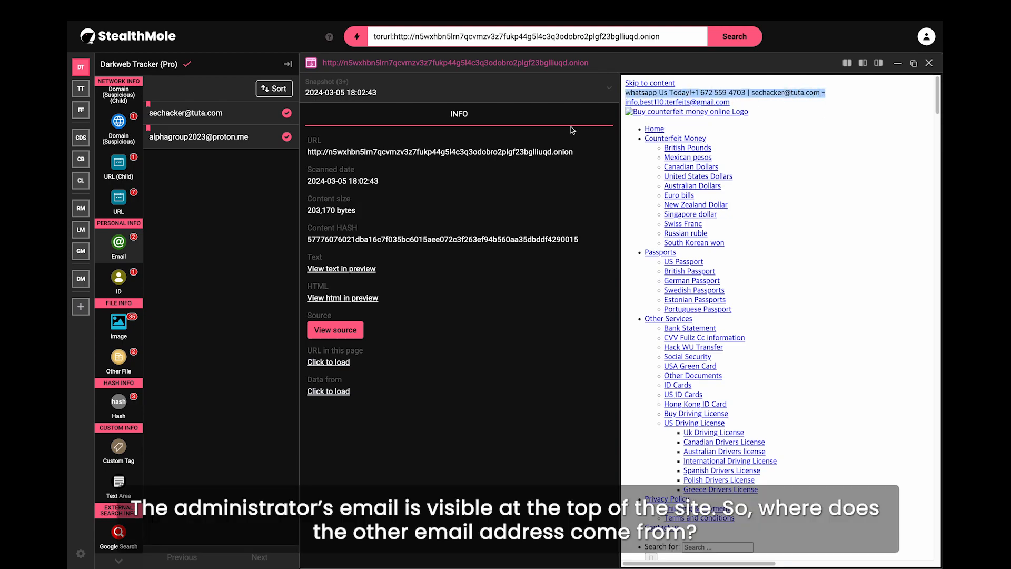
left_click(480, 99)
left_click(450, 132)
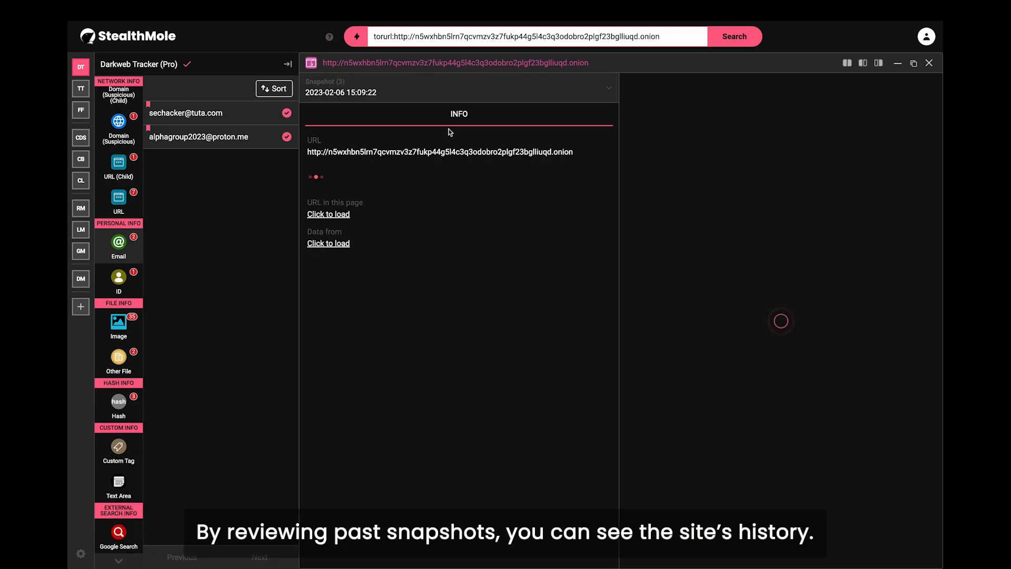
left_click_drag(626, 92, 859, 105)
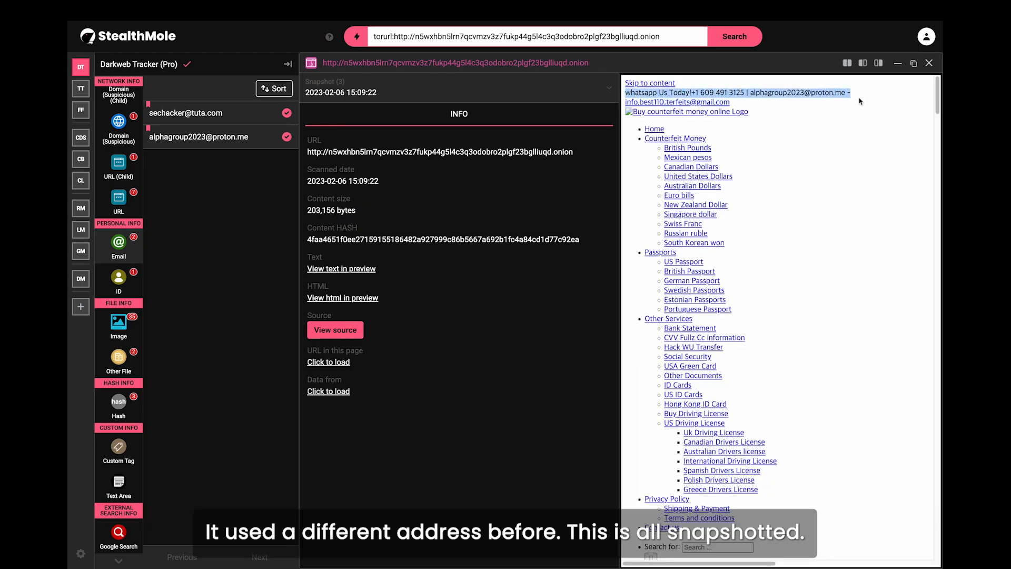
left_click(929, 64)
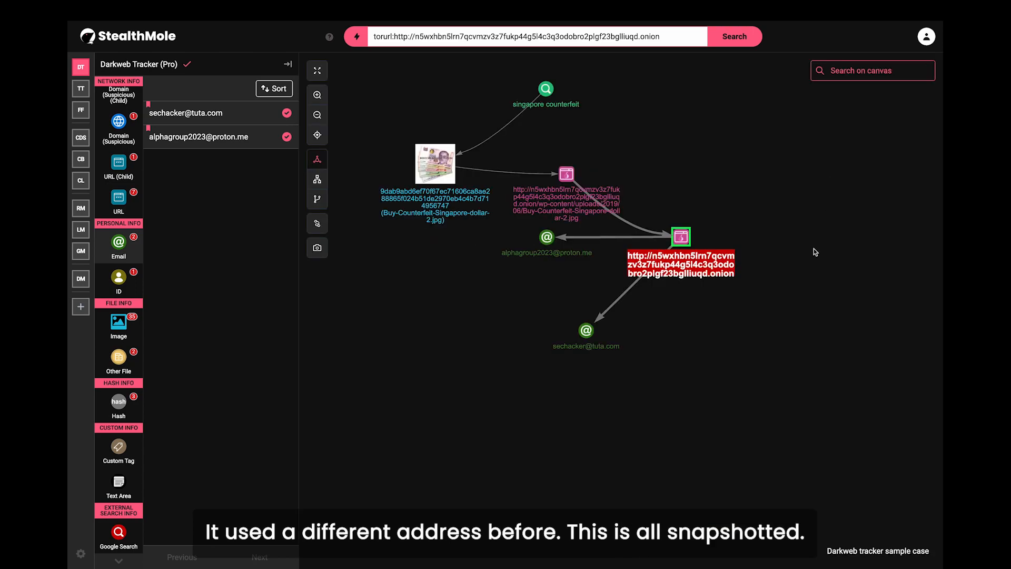
Step: Run Darkweb Tracker on the proton.me email node and browse its 286 Tor domain results
right_click(548, 240)
mouse_move(606, 247)
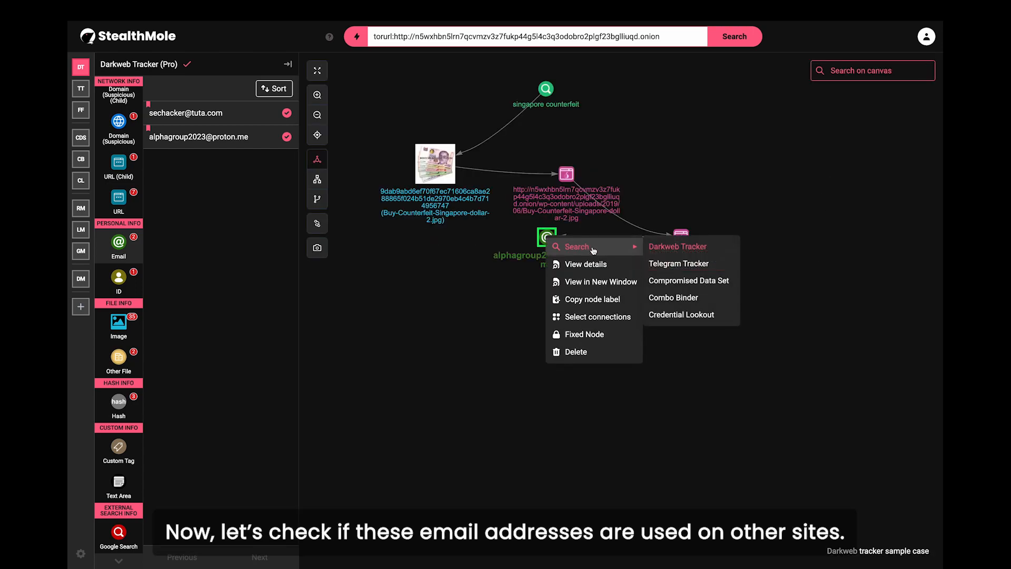
left_click(697, 251)
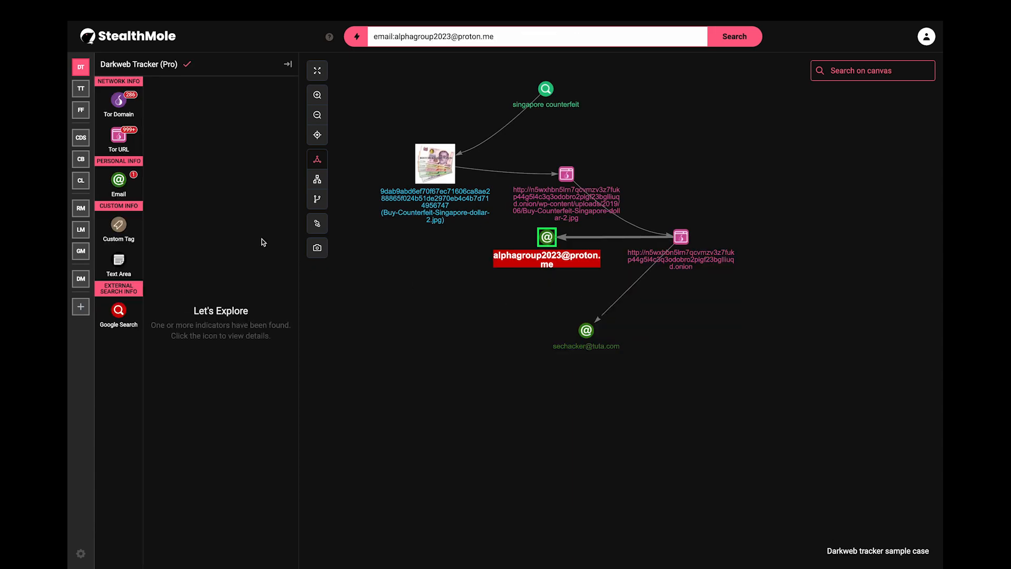
left_click(131, 115)
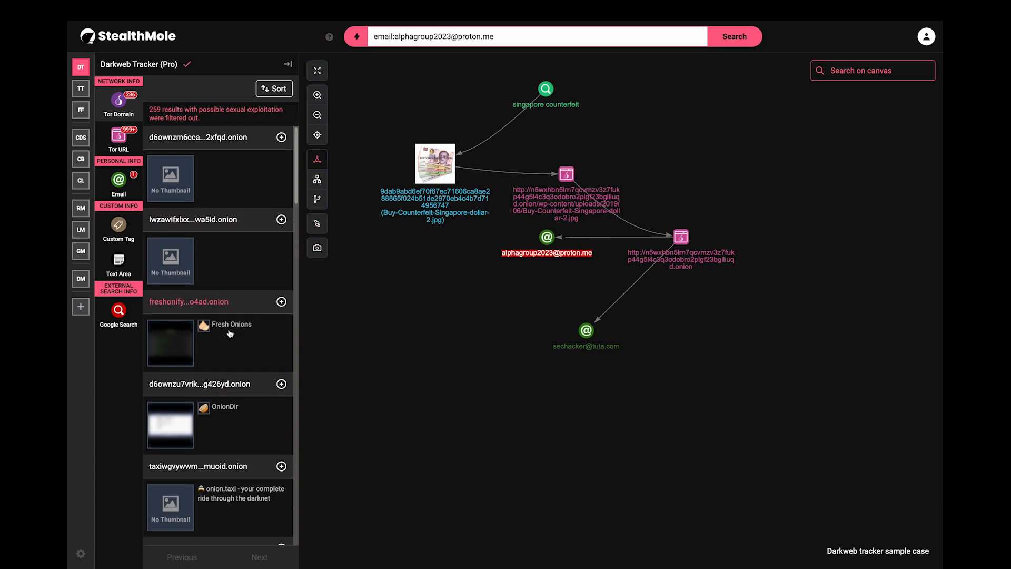
scroll(211, 393, "down", 4)
scroll(212, 393, "down", 6)
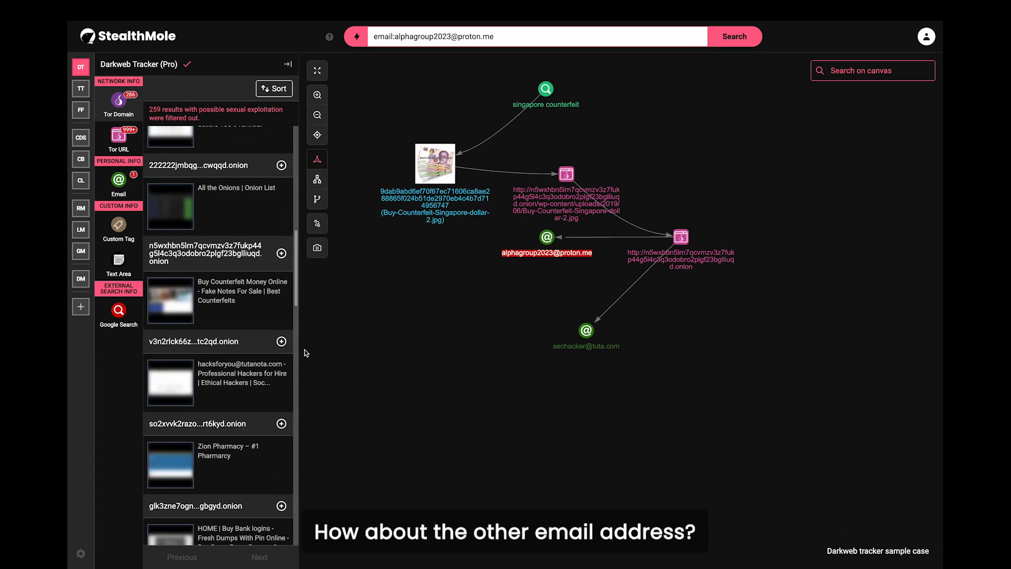
Step: Run Darkweb Tracker on the tuta.com email node and browse its Tor domain results
right_click(594, 338)
mouse_move(598, 343)
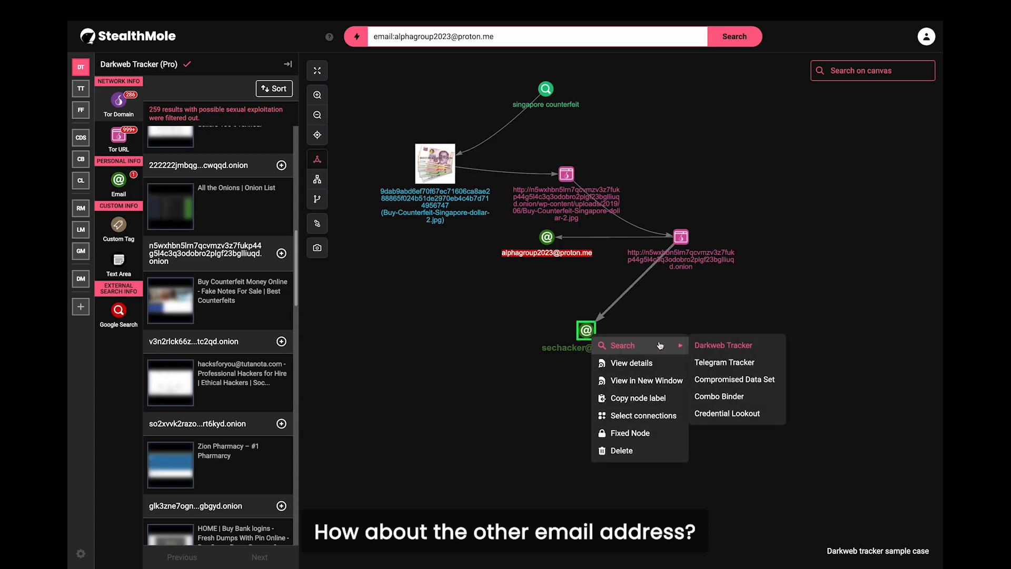
left_click(721, 343)
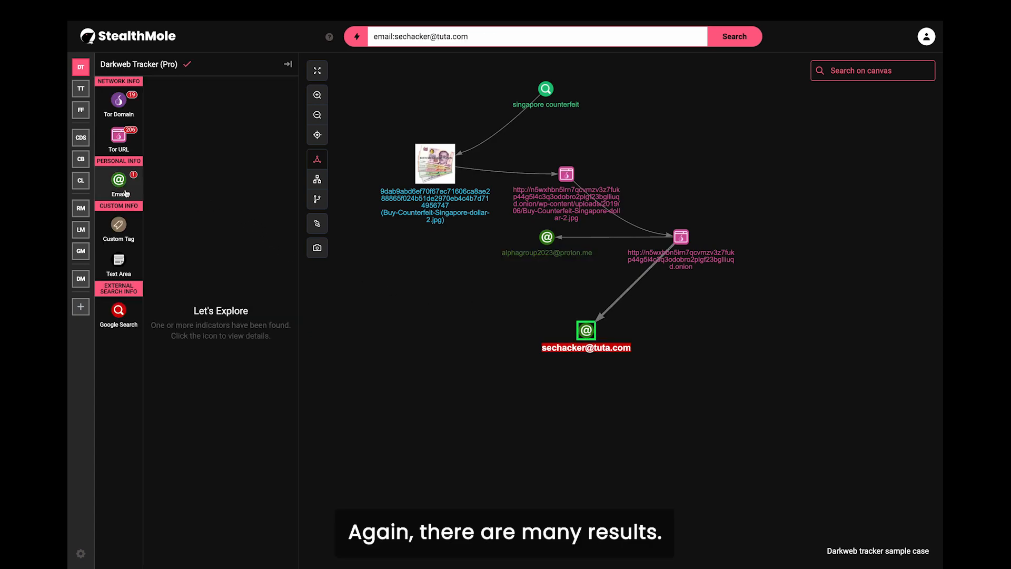
left_click(119, 100)
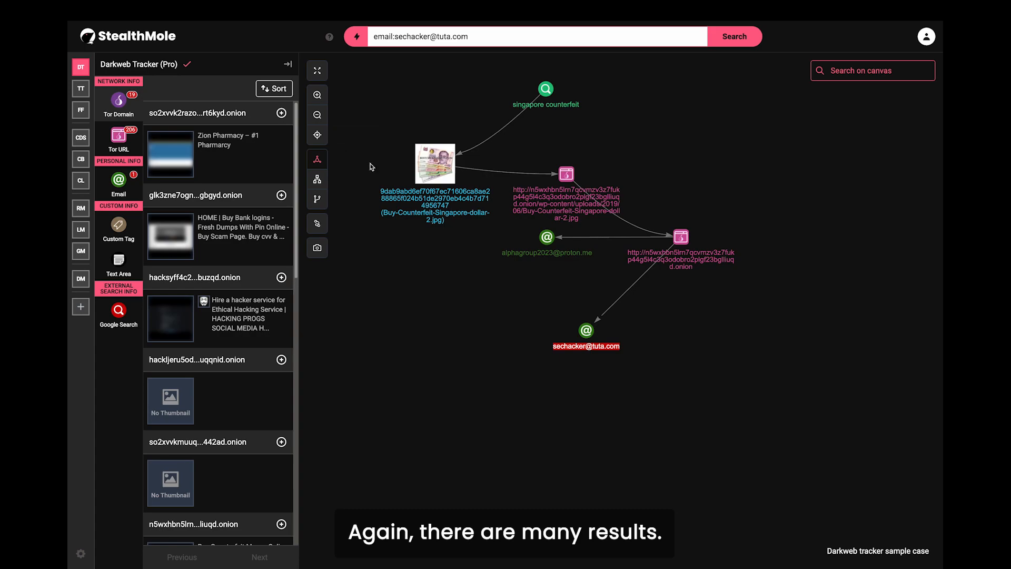
scroll(234, 374, "down", 1)
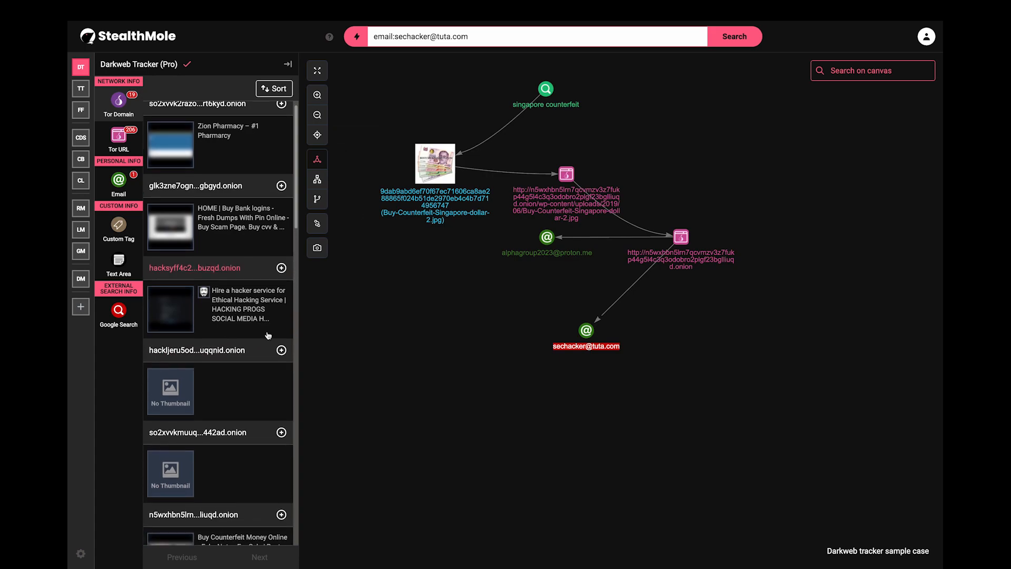
scroll(236, 369, "down", 2)
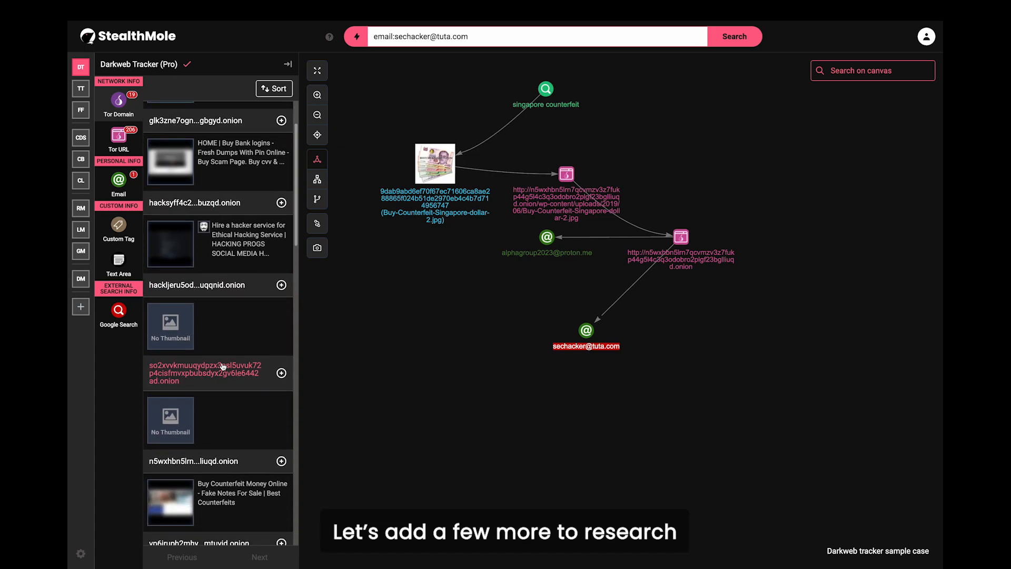
scroll(256, 388, "down", 10)
scroll(253, 374, "up", 13)
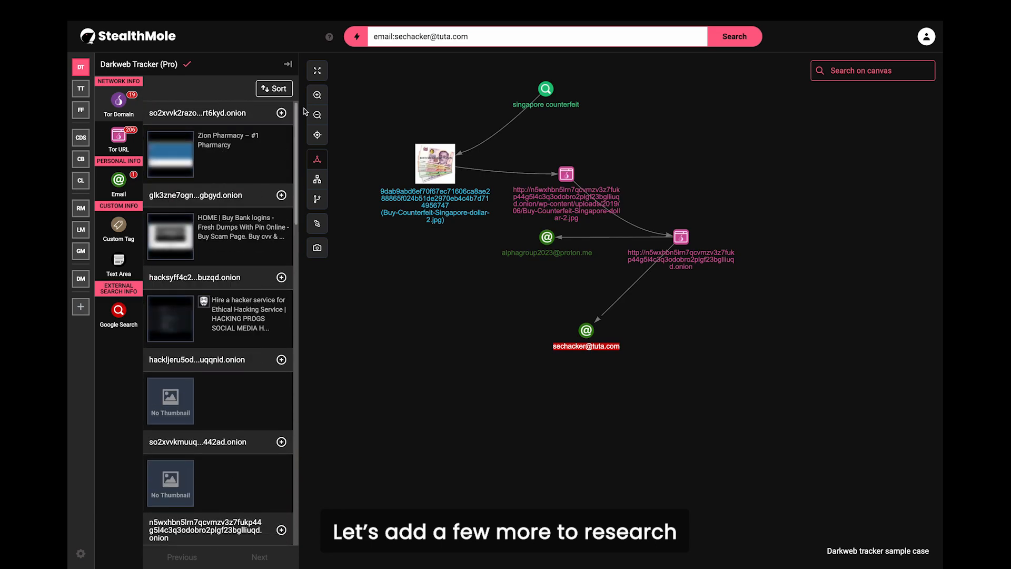
Step: Add six of the listed .onion domains to the canvas under the tuta.com email
left_click(282, 113)
left_click(282, 195)
left_click(282, 277)
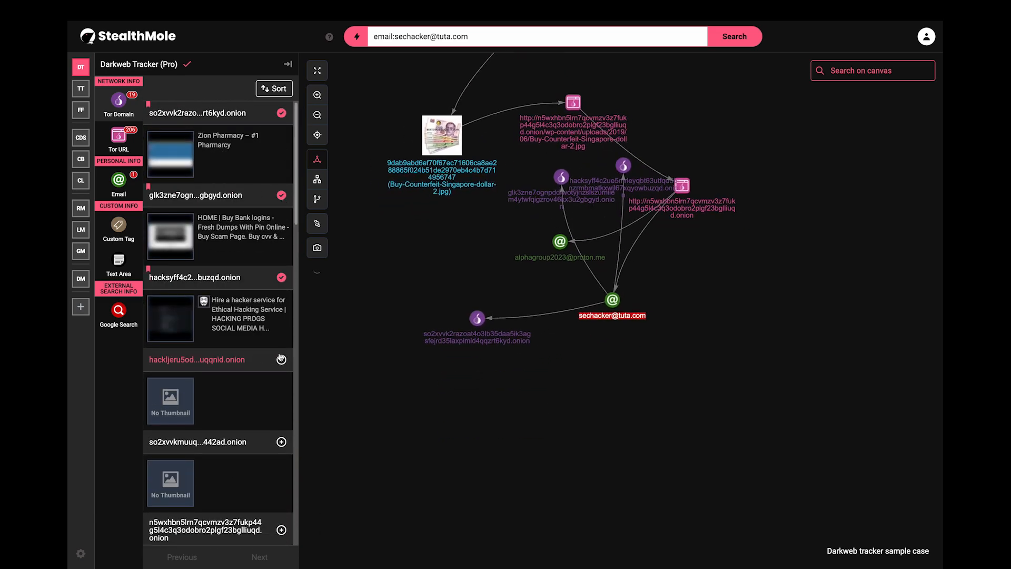
left_click(281, 359)
left_click(282, 442)
left_click(282, 529)
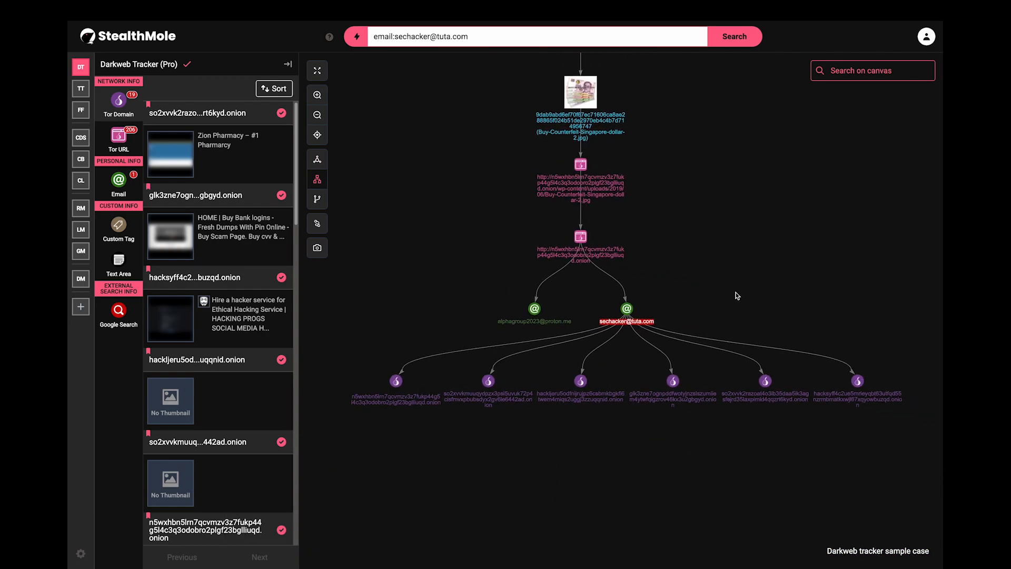
Step: Search the proton.me email's Tor domains and link it to two onion domains shared with tuta.com
right_click(535, 309)
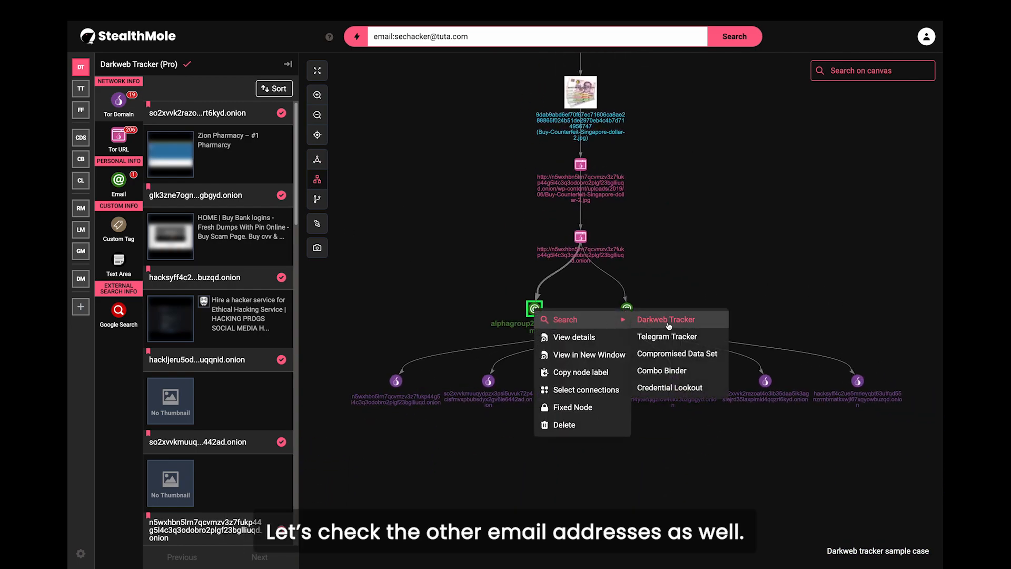
left_click(637, 319)
left_click(118, 101)
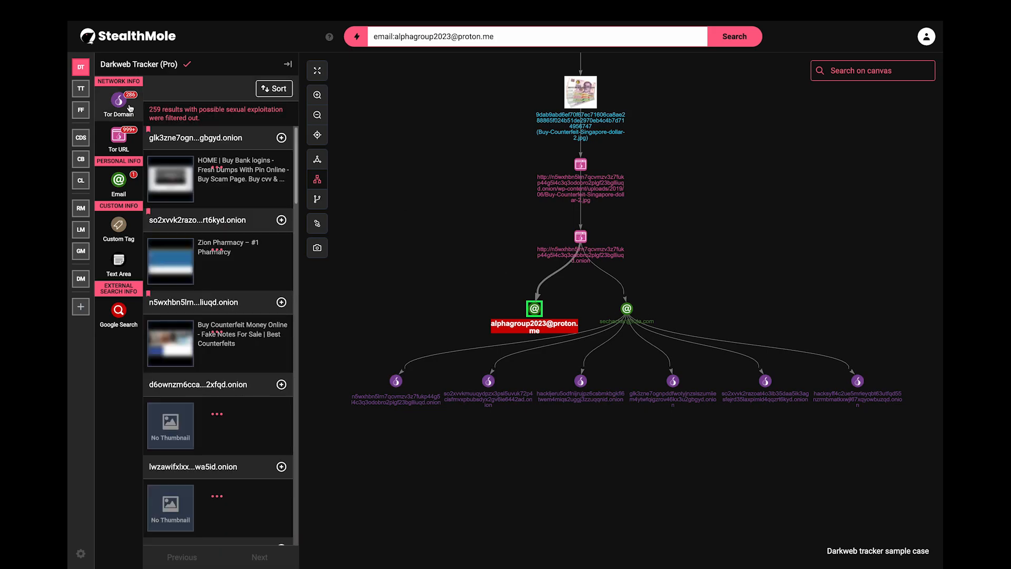
left_click(281, 302)
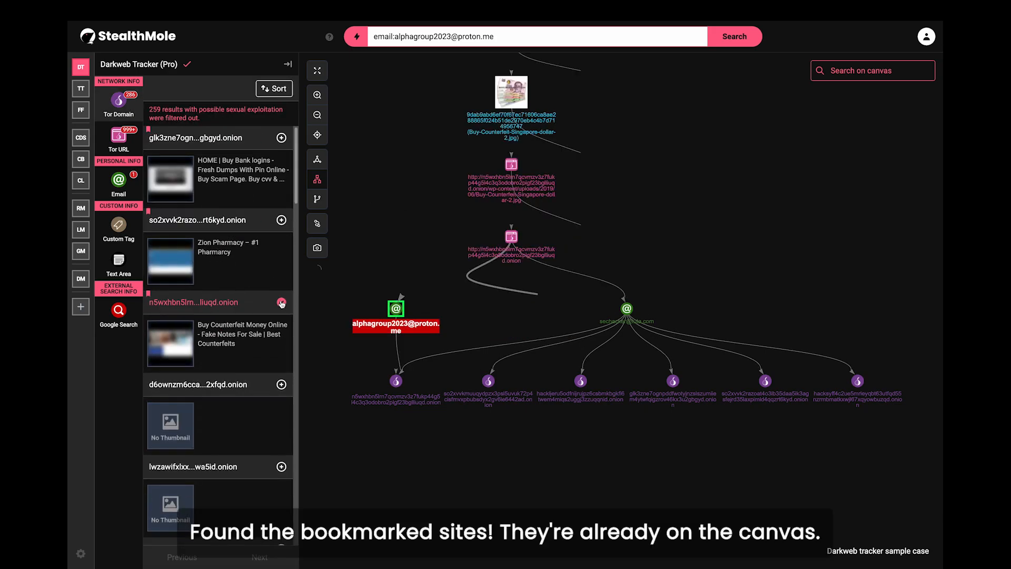
left_click(282, 220)
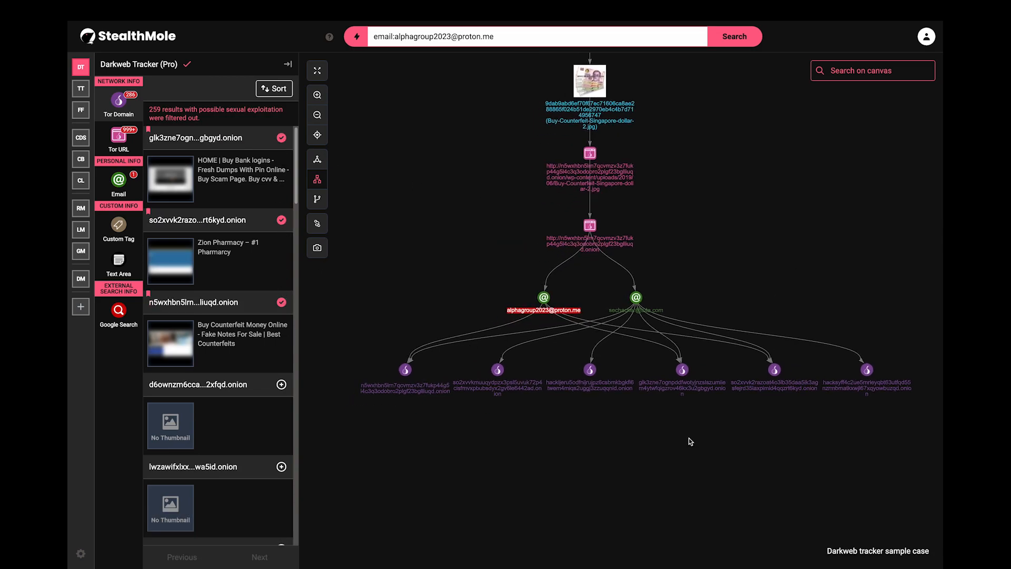
left_click_drag(751, 273, 739, 350)
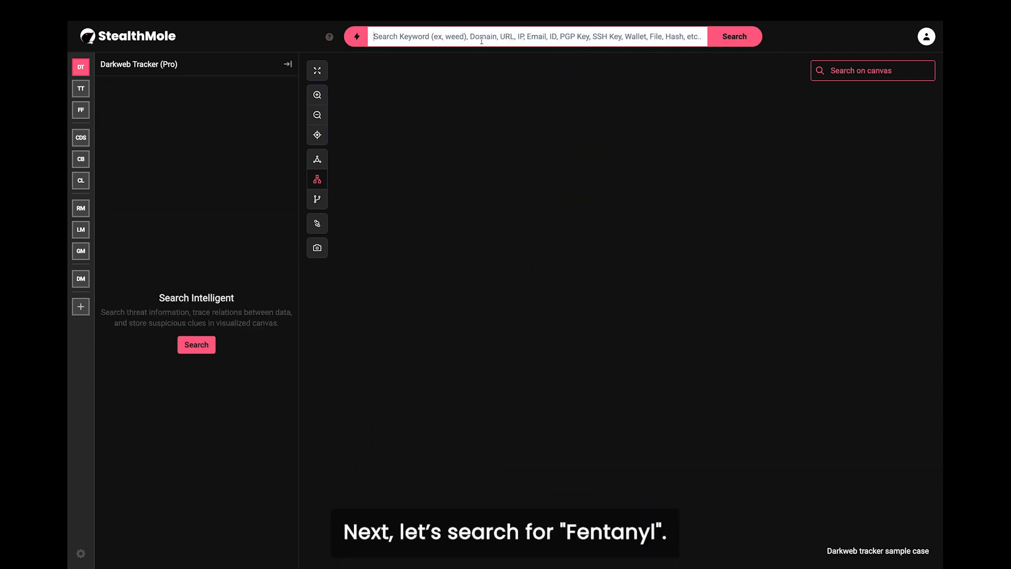
Step: Search for 'fentanyl' and add all three Image (GPS Included) results to the canvas
type("fentanyl")
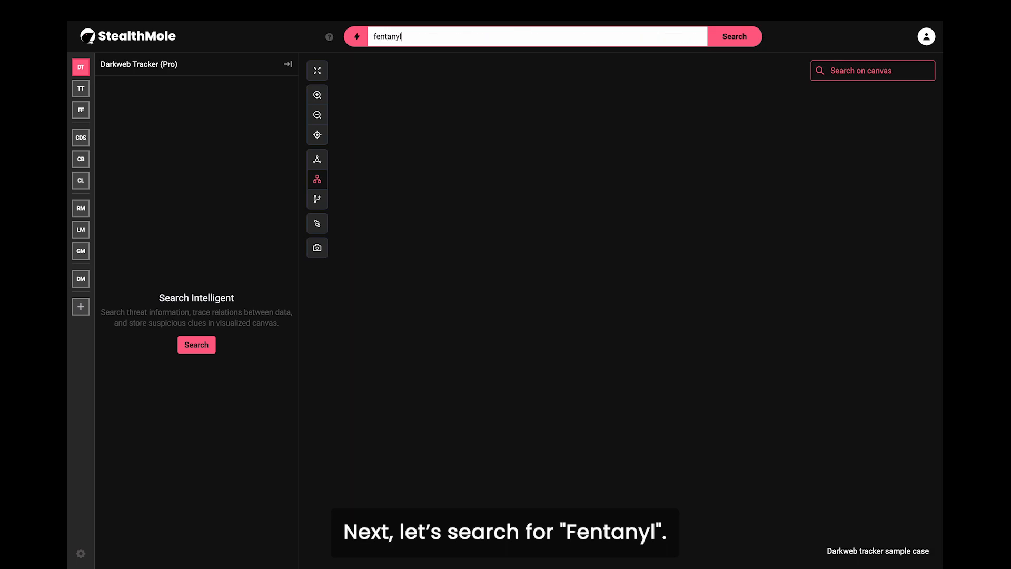
key("Return")
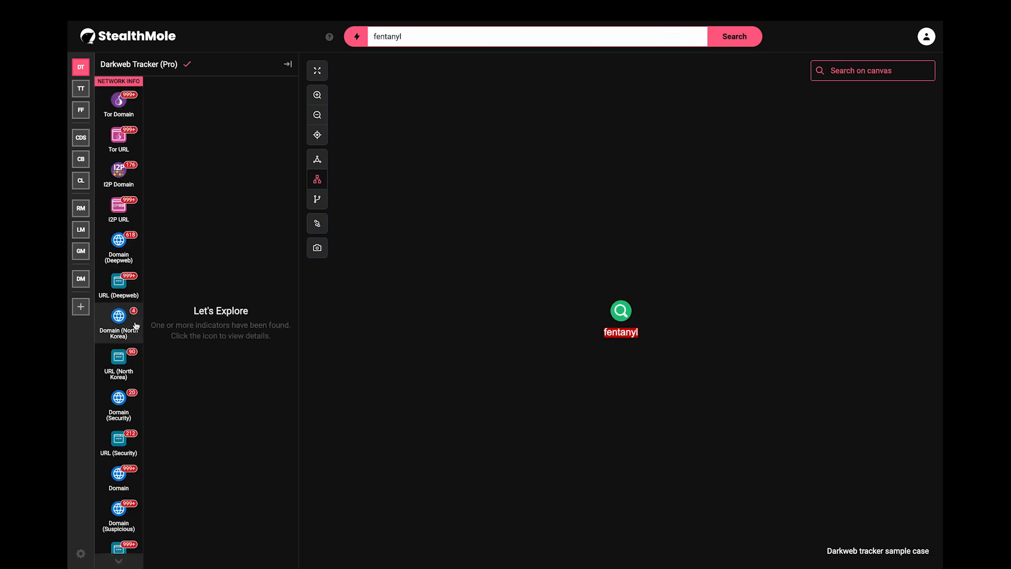
scroll(136, 327, "down", 8)
left_click(123, 377)
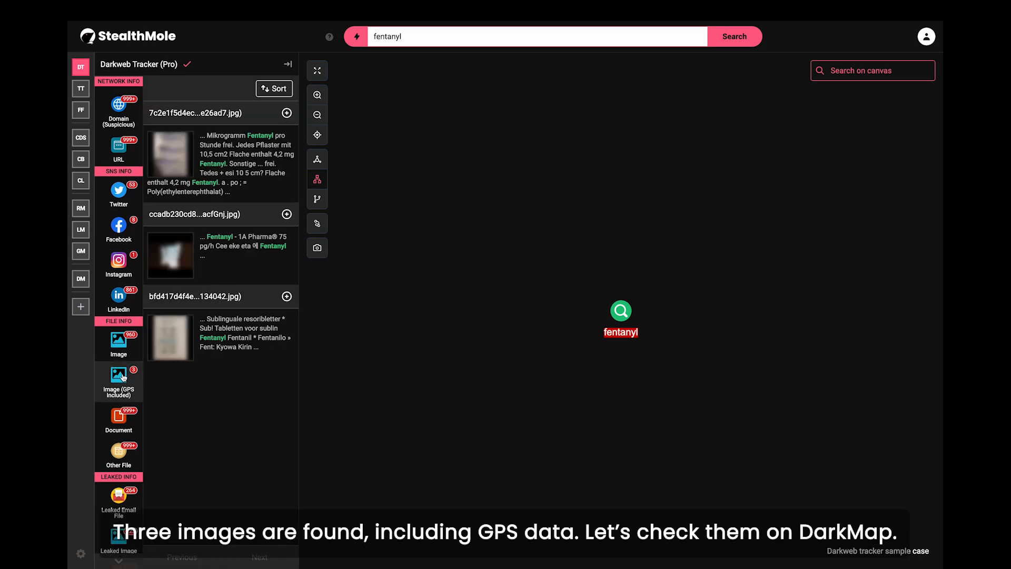
left_click(286, 113)
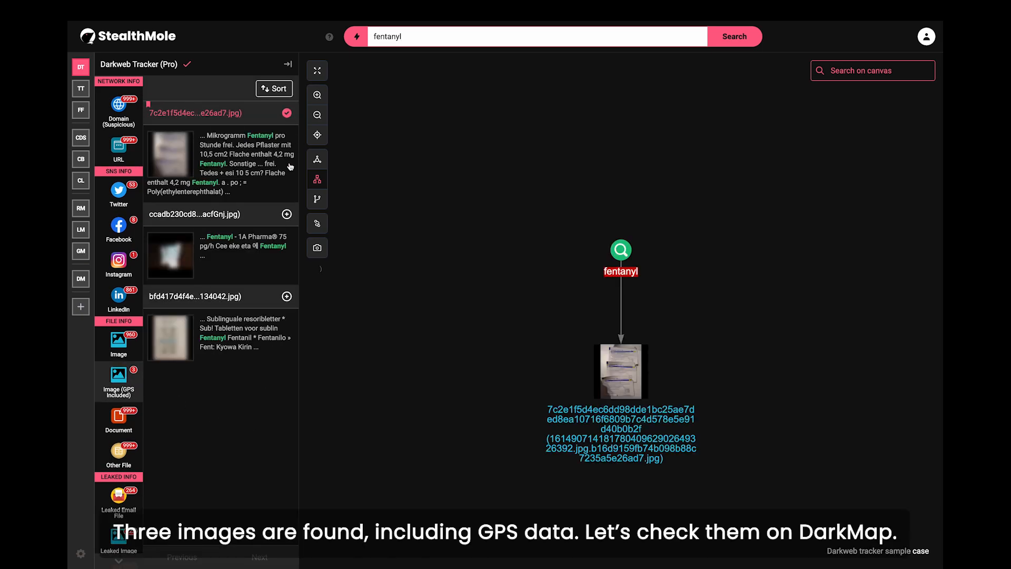
left_click(287, 214)
left_click(288, 296)
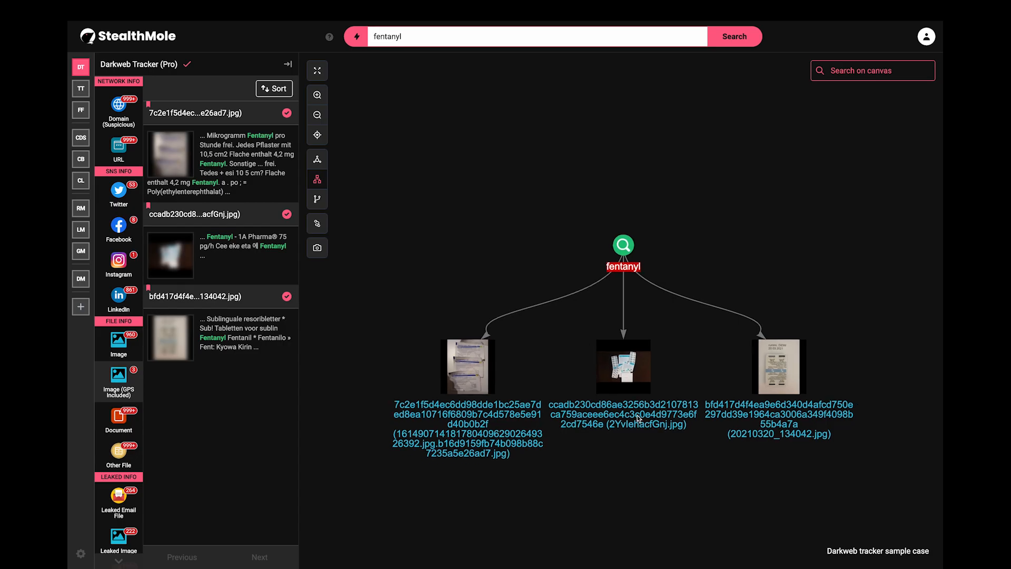
left_click(80, 278)
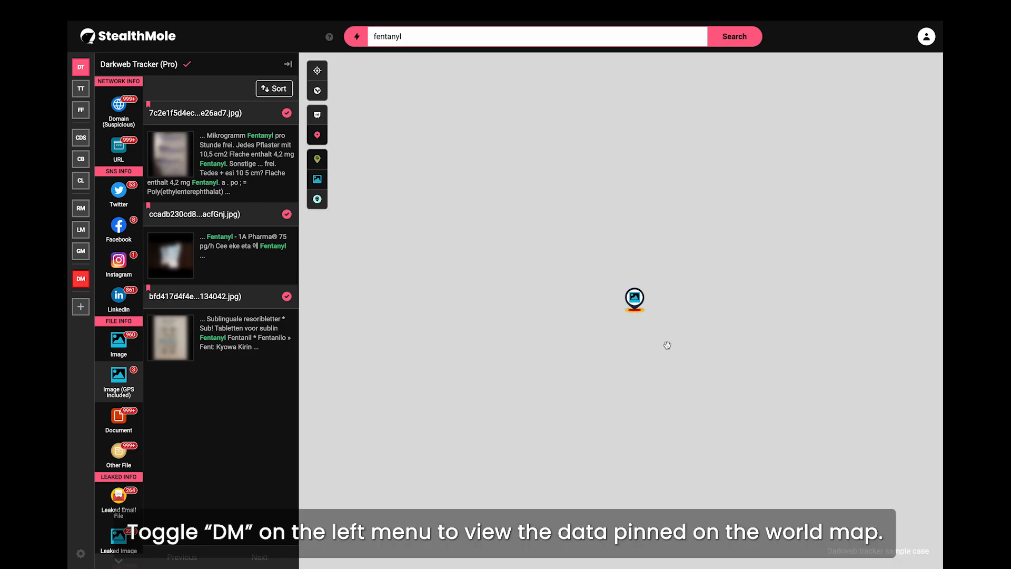
scroll(645, 316, "down", 5)
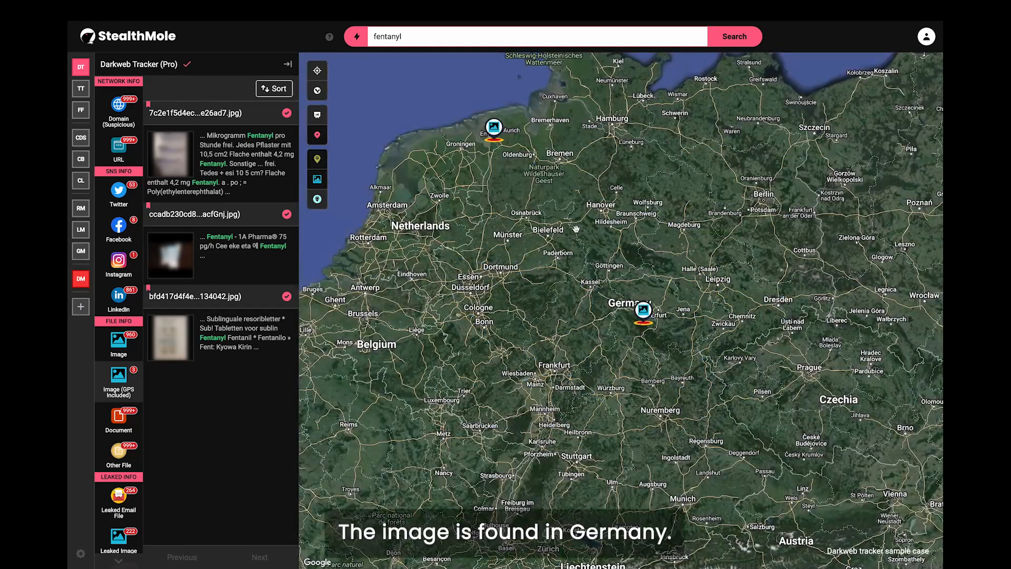
mouse_move(495, 129)
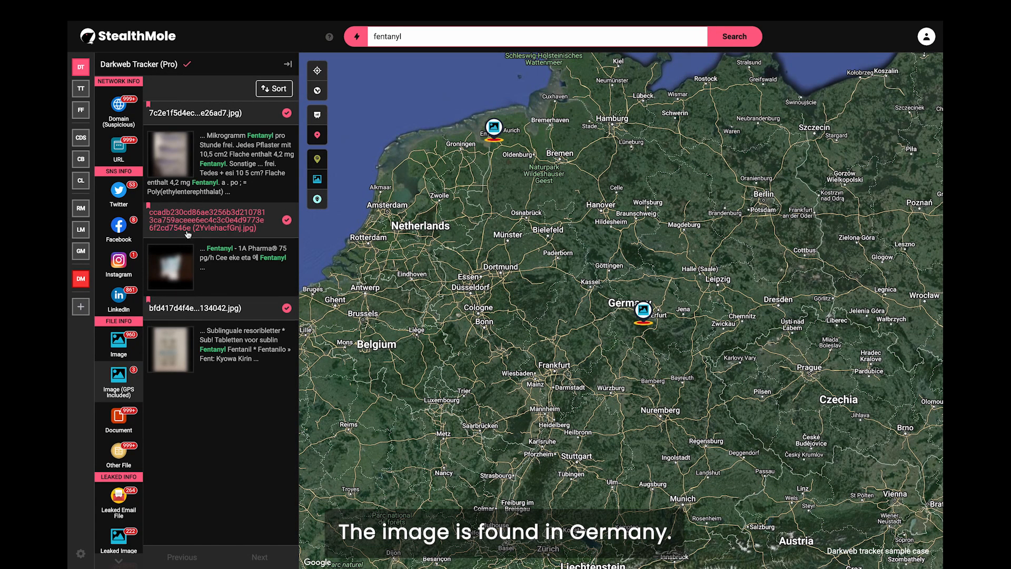
left_click(82, 279)
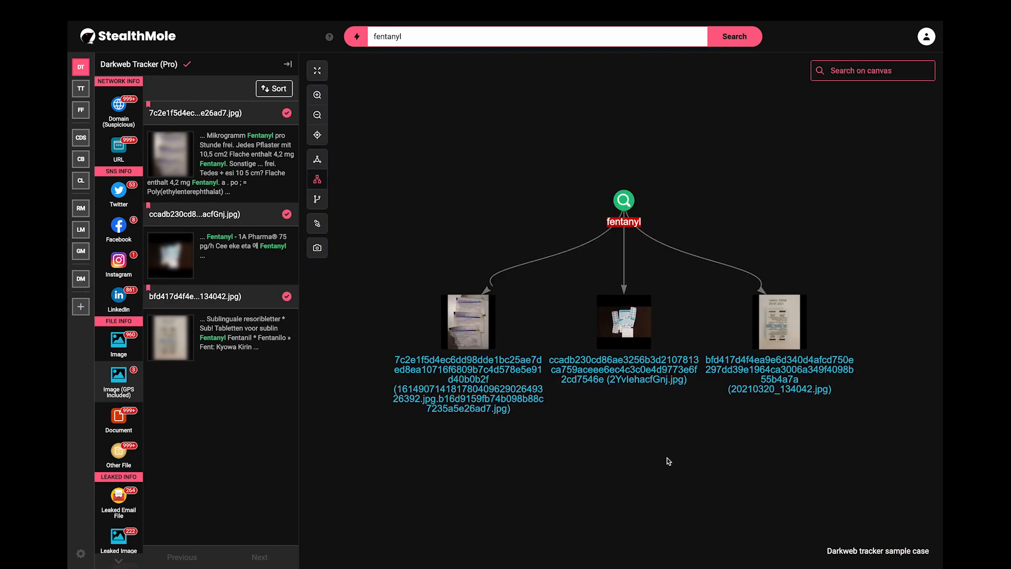
right_click(770, 328)
mouse_move(775, 333)
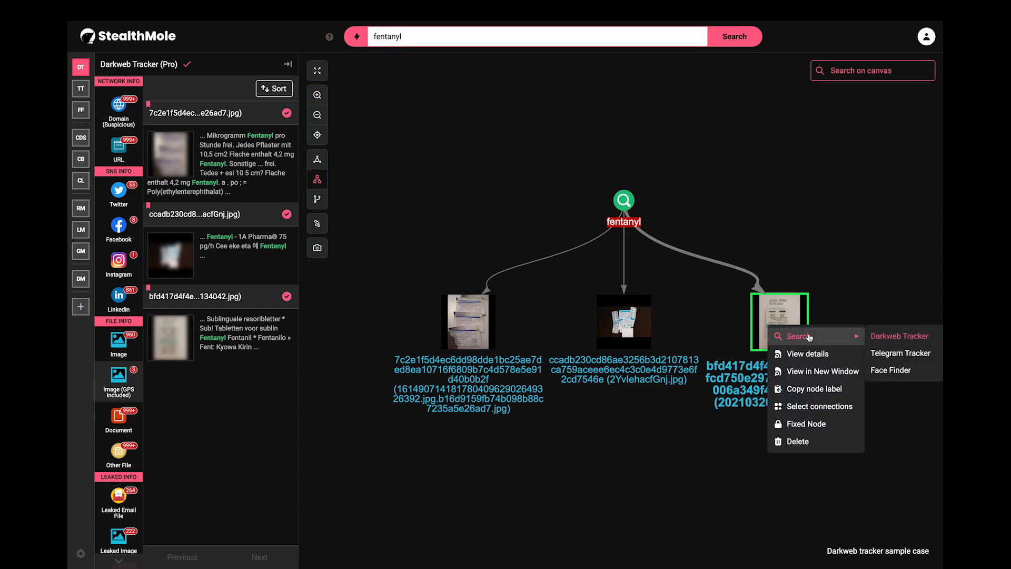
left_click(884, 336)
left_click(118, 232)
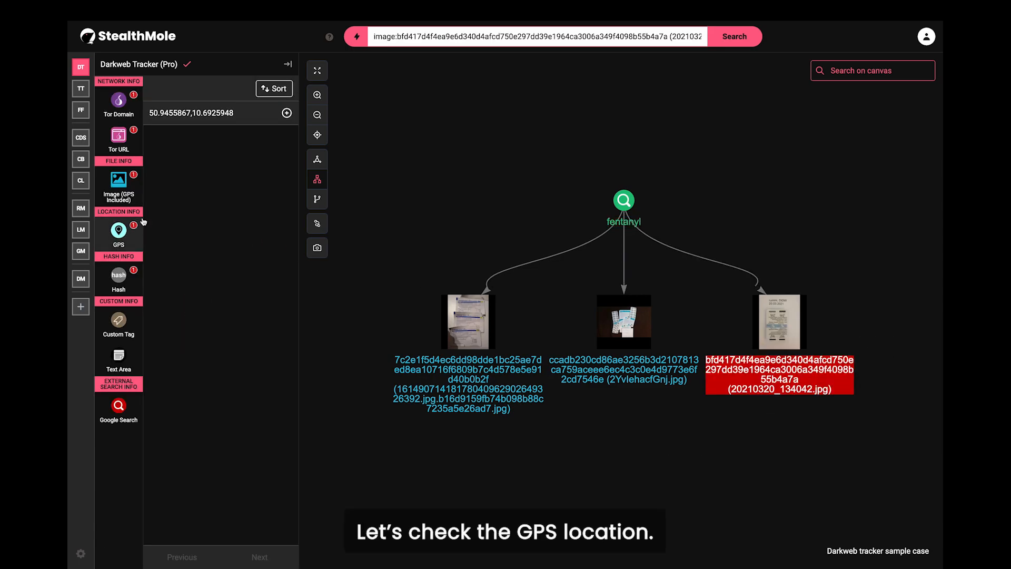
left_click(286, 113)
left_click_drag(862, 403, 711, 396)
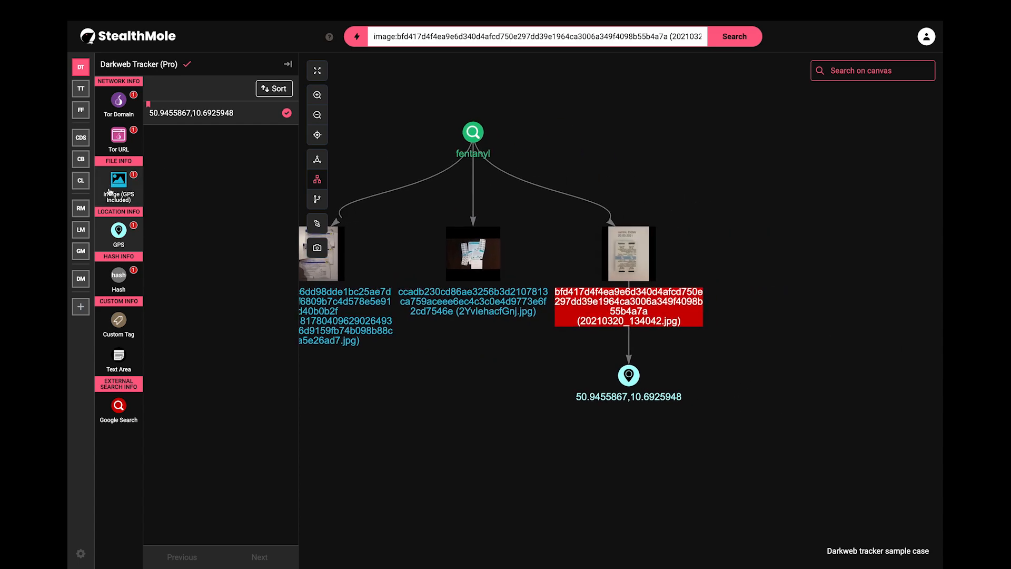
Step: Add the .onion source URL where the image was found as a linked node
left_click(119, 136)
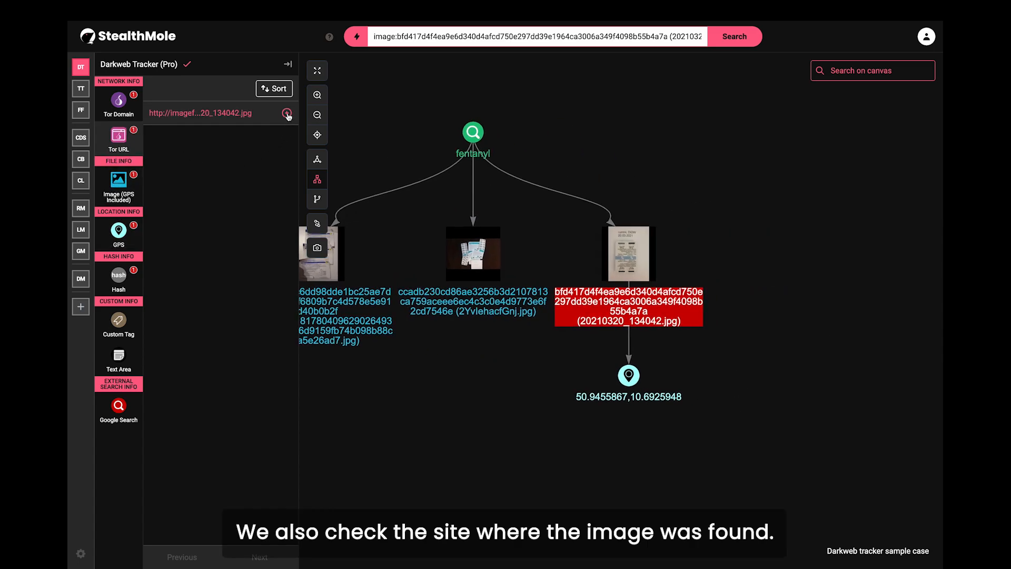
left_click(287, 113)
left_click_drag(769, 442, 813, 361)
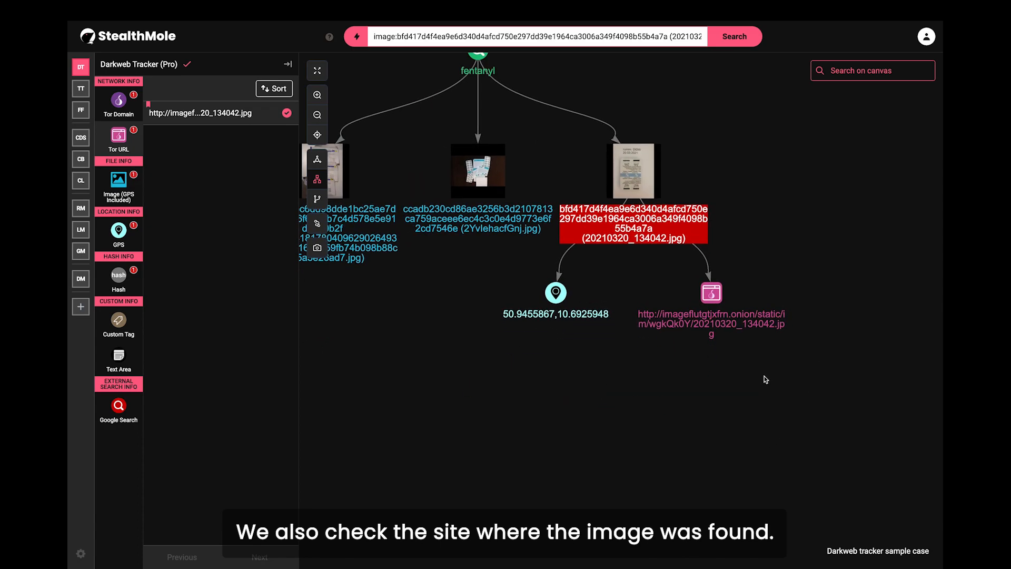
Step: Search the image's onion URL in Darkweb Tracker, add forum post pid=77764, and open its snapshot
right_click(708, 295)
mouse_move(770, 304)
left_click(849, 306)
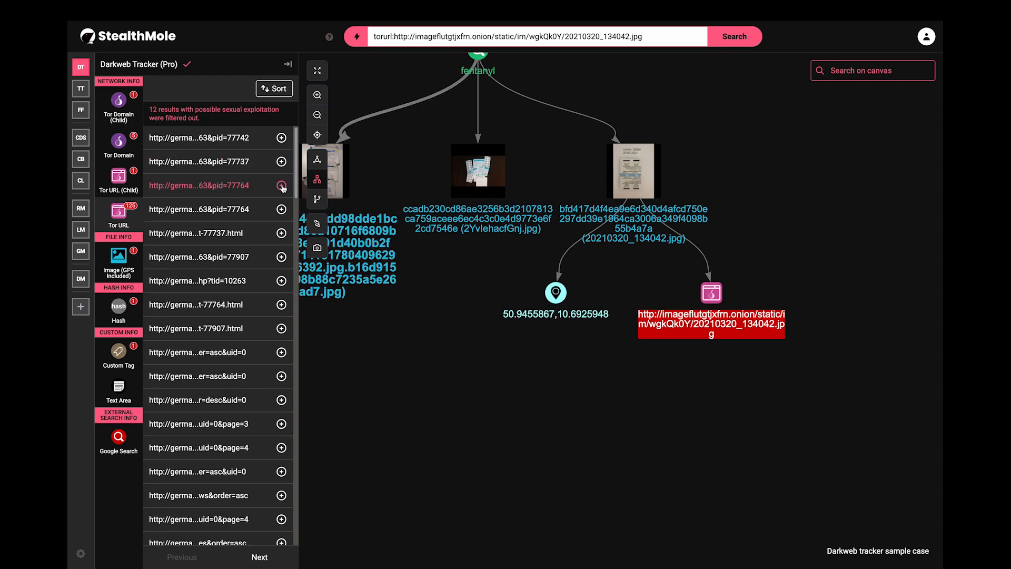
left_click(281, 186)
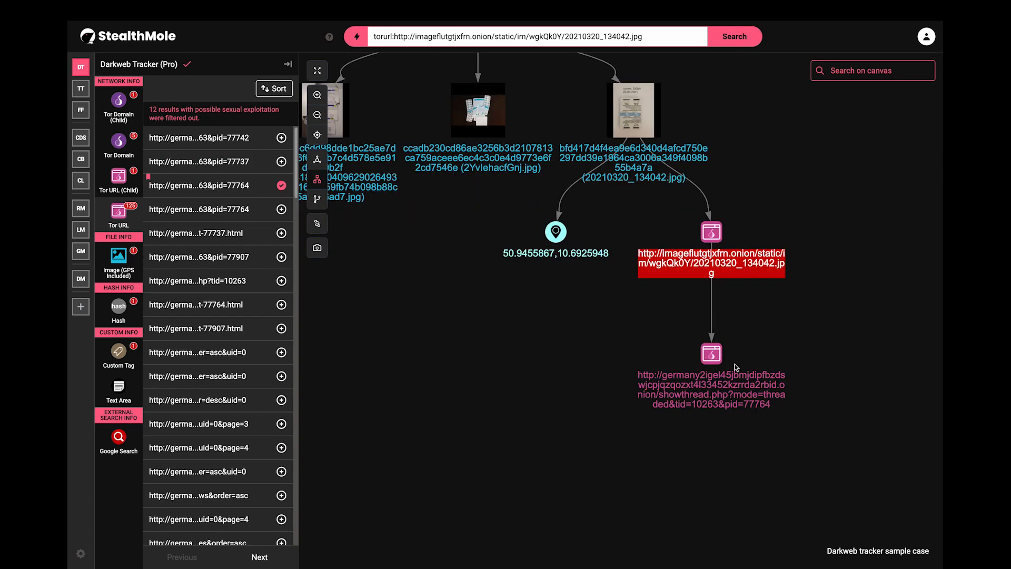
left_click(712, 354)
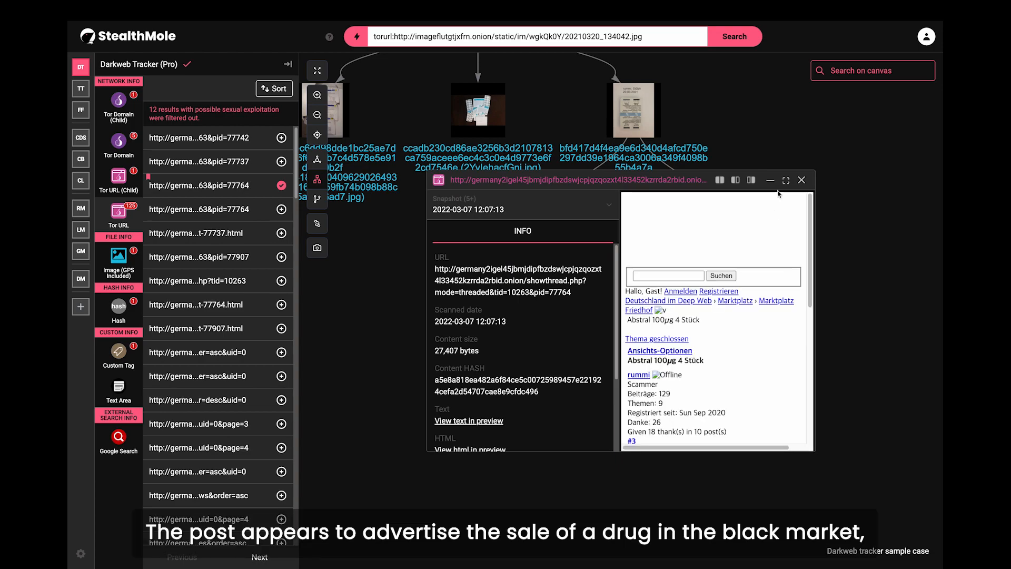
Step: Enlarge the pid=77764 snapshot, review the post details and seller username, then close it
left_click(786, 180)
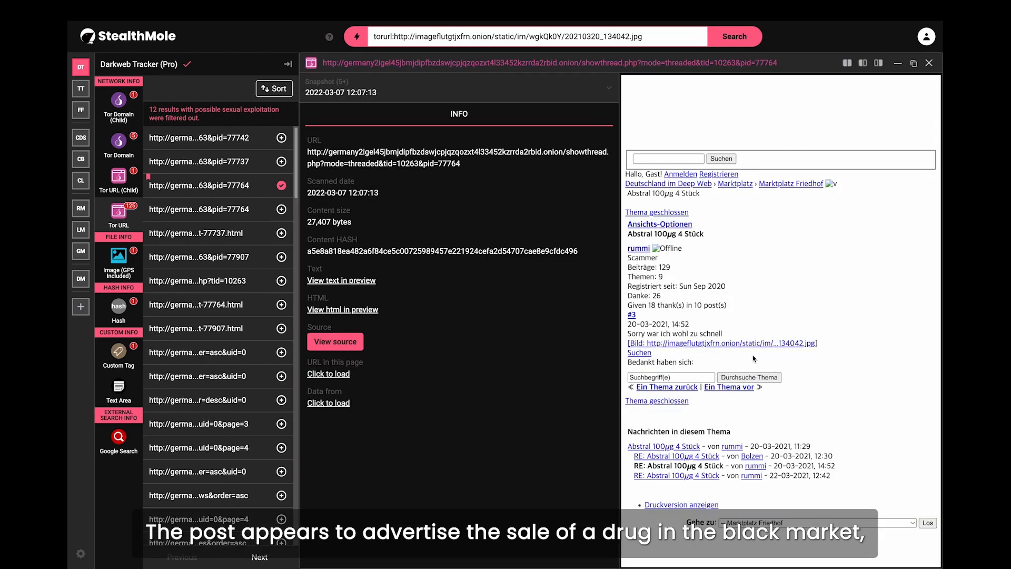
left_click_drag(629, 287, 758, 327)
left_click(758, 327)
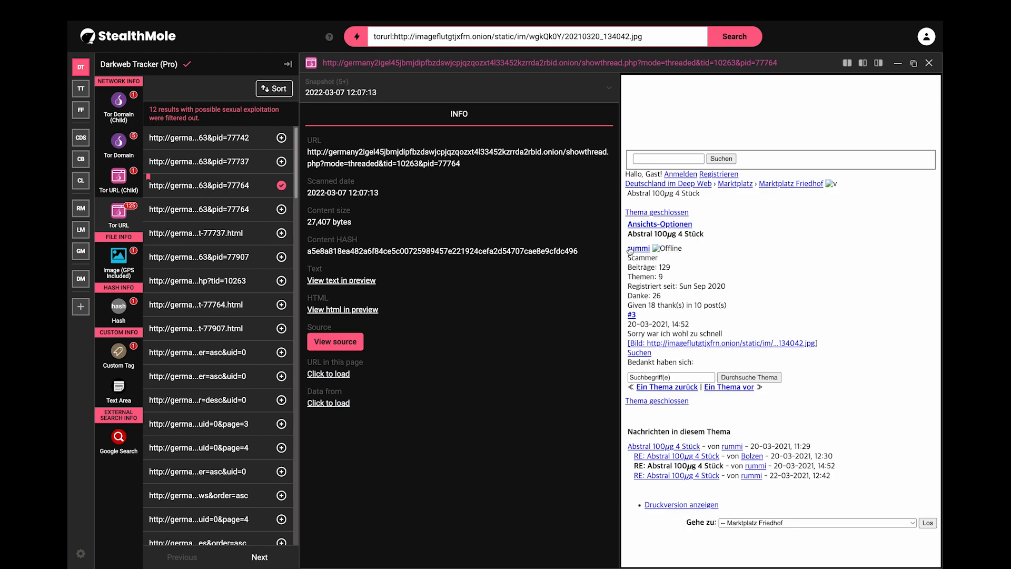
left_click_drag(624, 248, 655, 251)
left_click(680, 269)
left_click(930, 63)
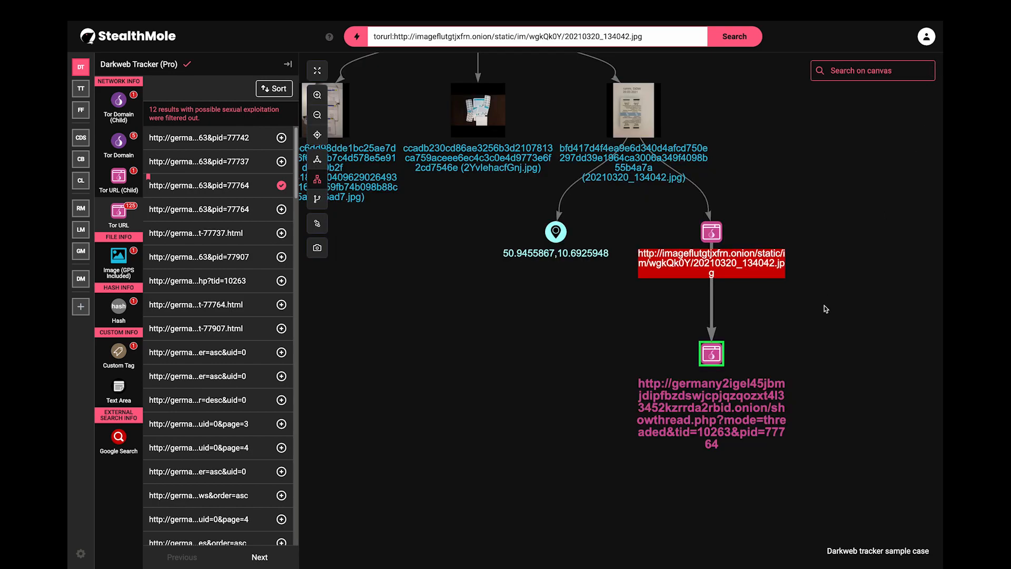
Step: Add forum post pid=77737 under the onion URL and open its snapshot
left_click(826, 310)
left_click_drag(548, 396, 556, 347)
left_click(282, 161)
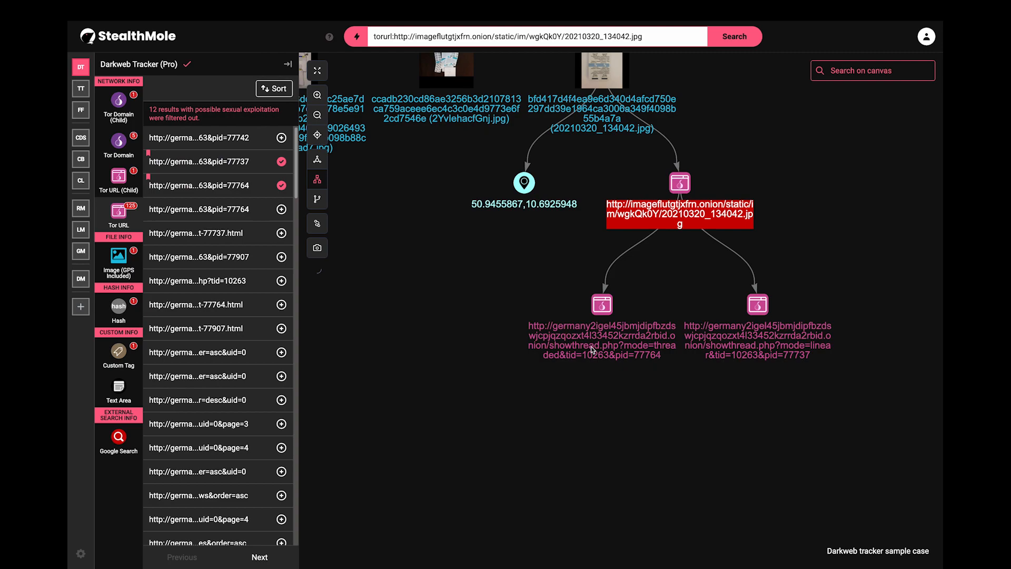
double_click(752, 305)
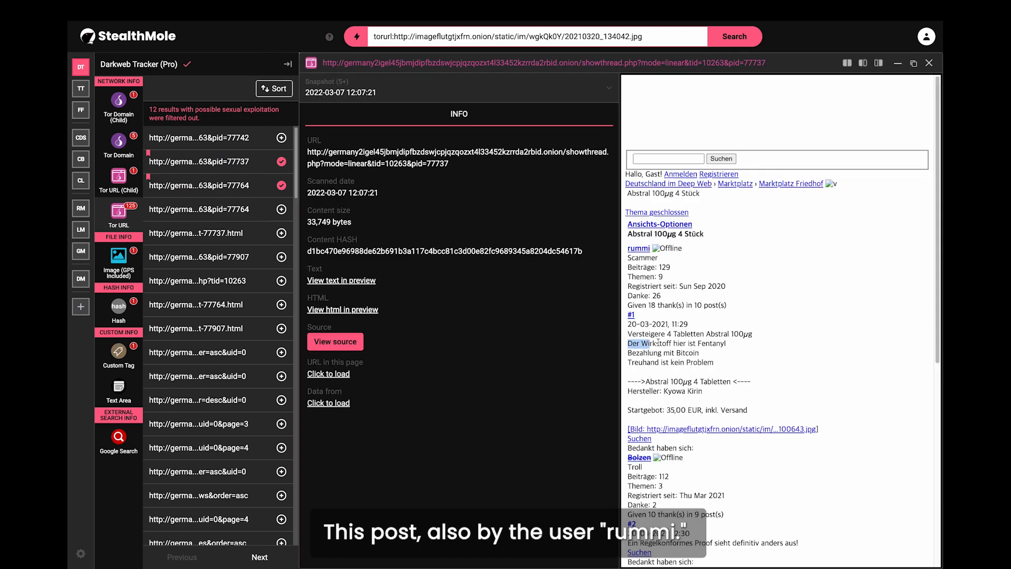
Step: Review the pid=77737 post's Fentanyl and payment lines, then open 20210320_134042.jpg's details
left_click_drag(658, 342, 732, 345)
left_click_drag(628, 353, 706, 354)
left_click_drag(627, 362, 729, 363)
left_click(729, 363)
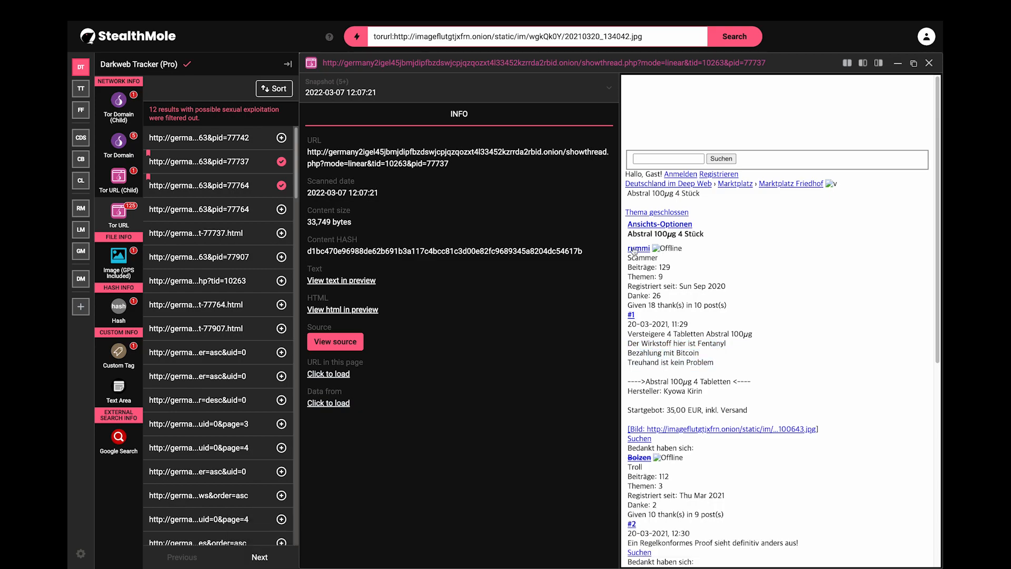
left_click(930, 63)
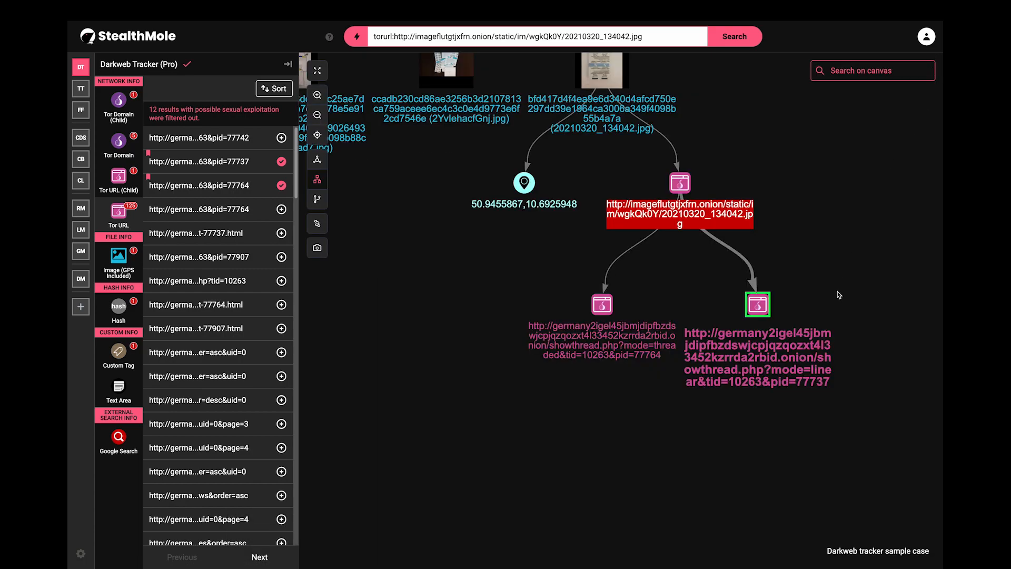
double_click(719, 242)
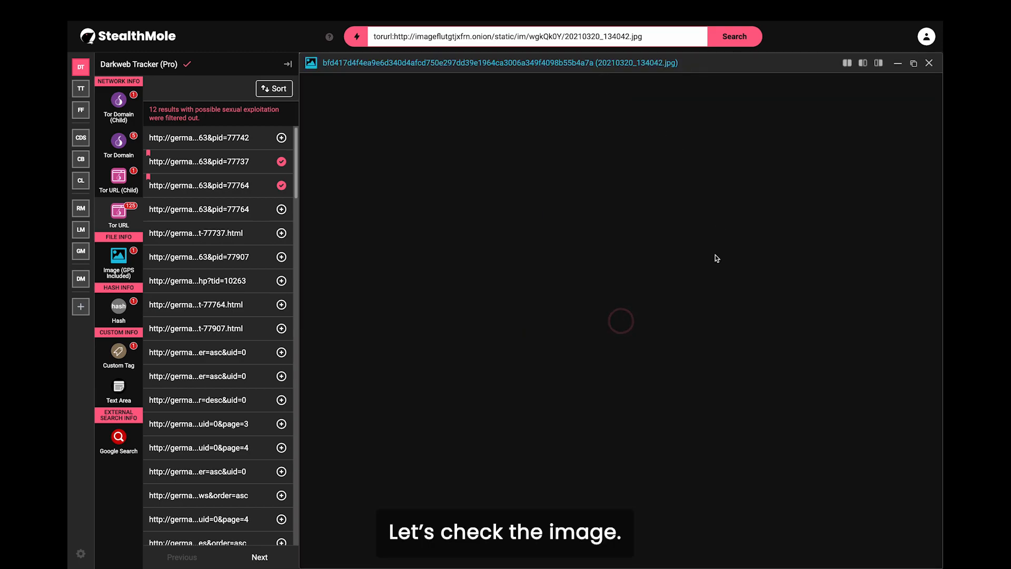
Step: Unblur 20210320_134042.jpg to inspect the fentanyl blister pack, then close its details
left_click(637, 84)
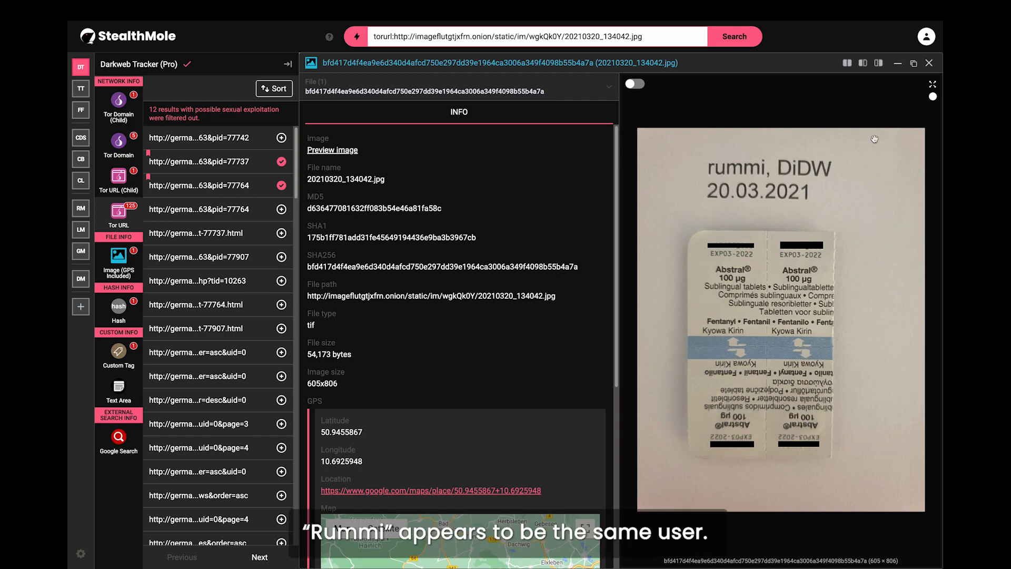
left_click(930, 63)
left_click(880, 346)
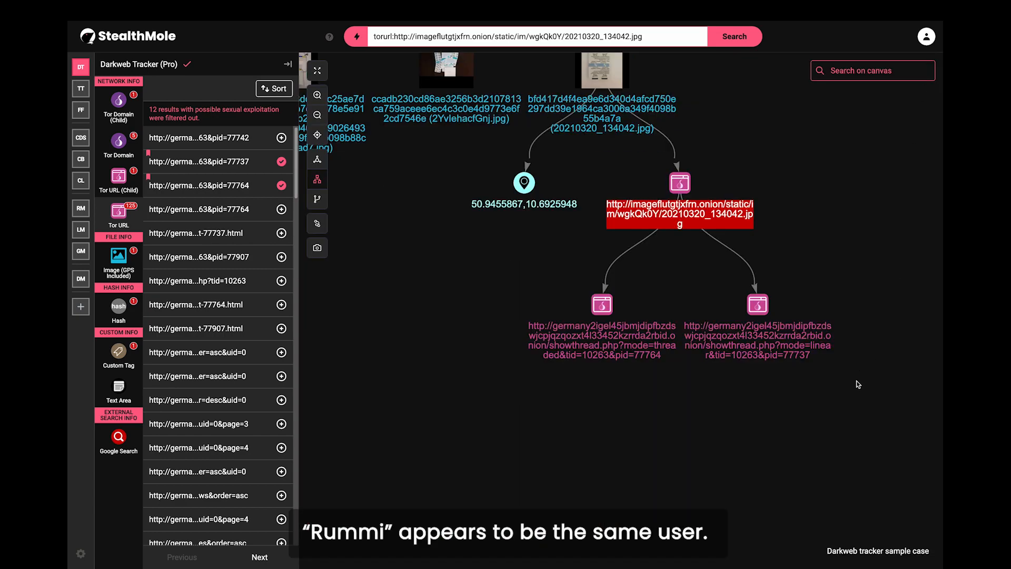
left_click_drag(858, 382, 834, 392)
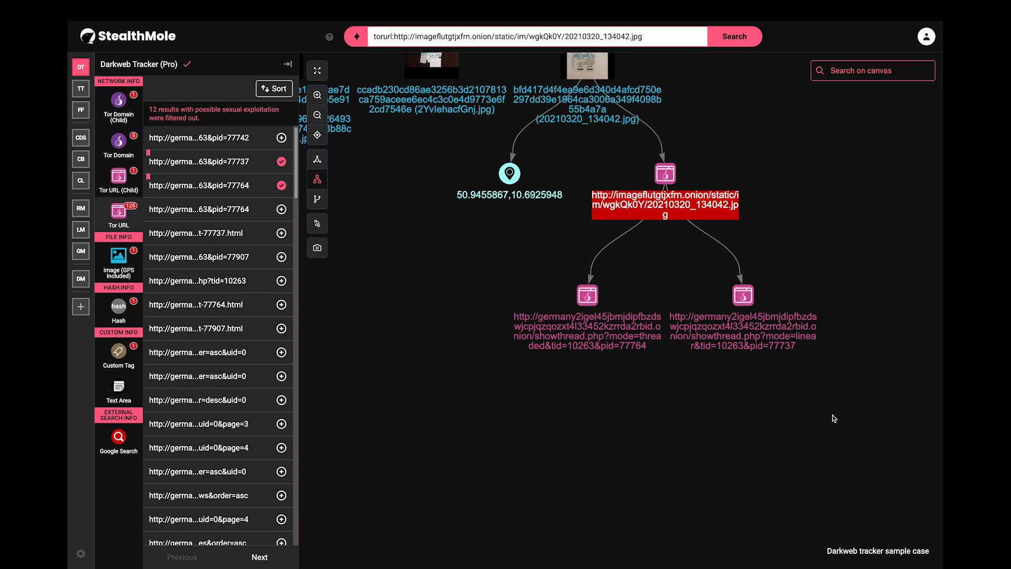
left_click_drag(799, 428, 805, 414)
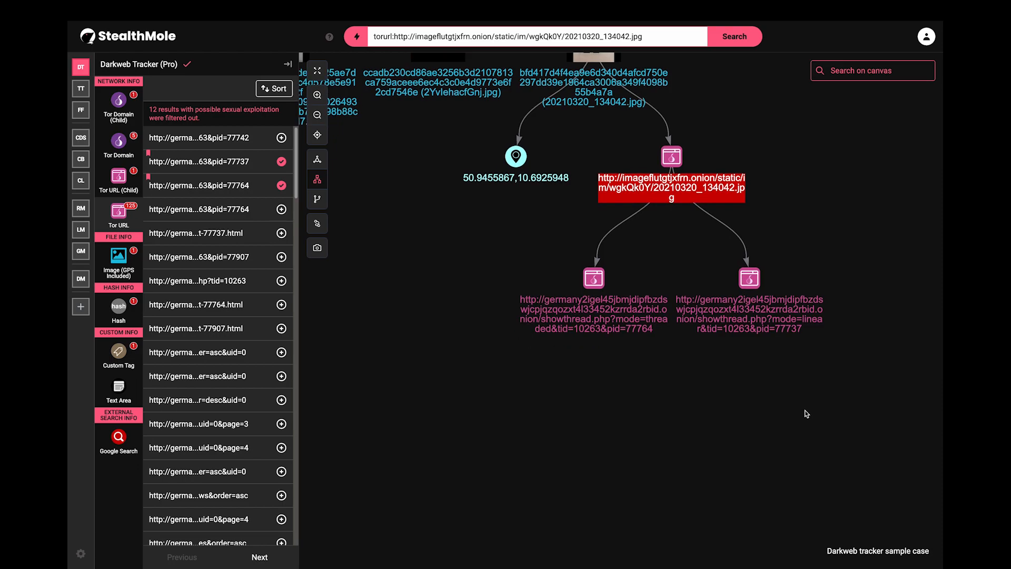
right_click(750, 277)
Step: Search the pid=77737 post in Darkweb Tracker and attach a 'sell fentanyl' custom tag to it
mouse_move(785, 287)
left_click(878, 291)
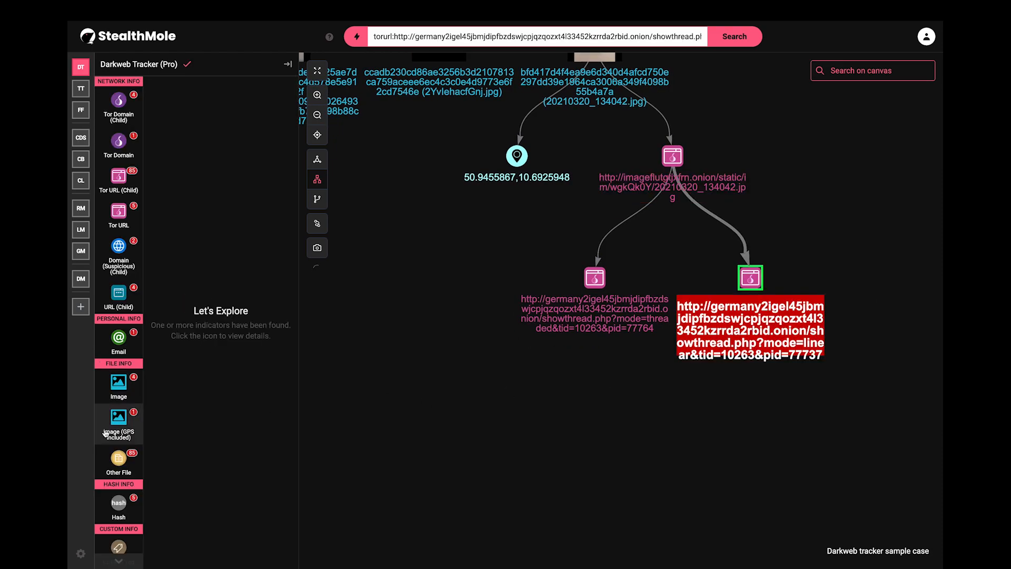
scroll(119, 419, "down", 2)
left_click(118, 447)
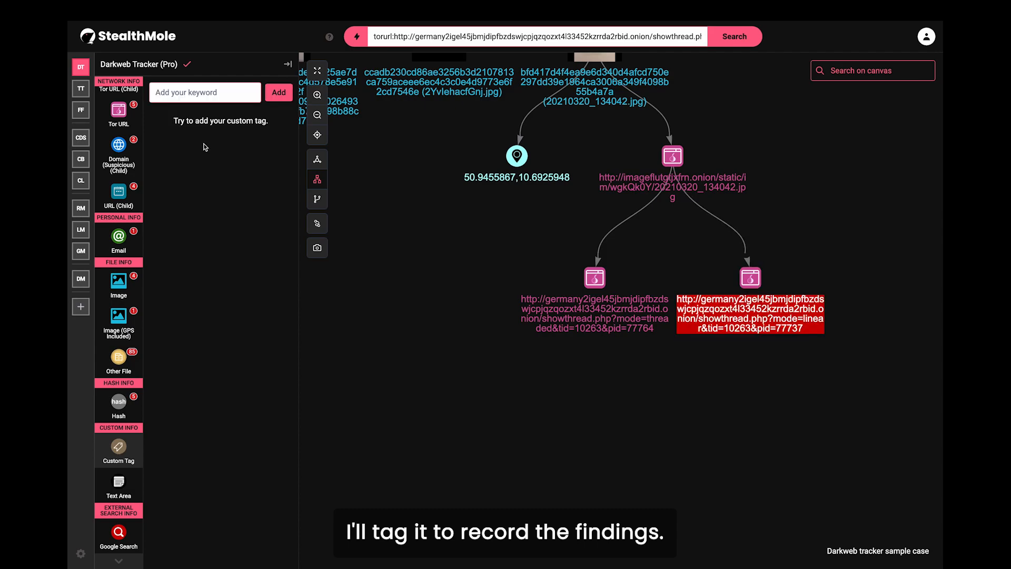
type("sell")
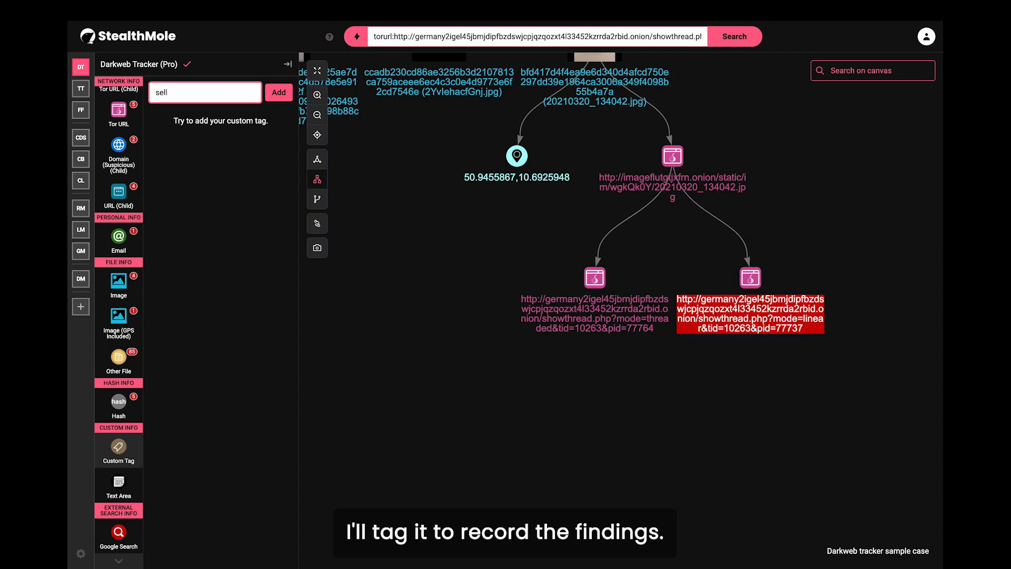
type(" fentanyl")
key("Return")
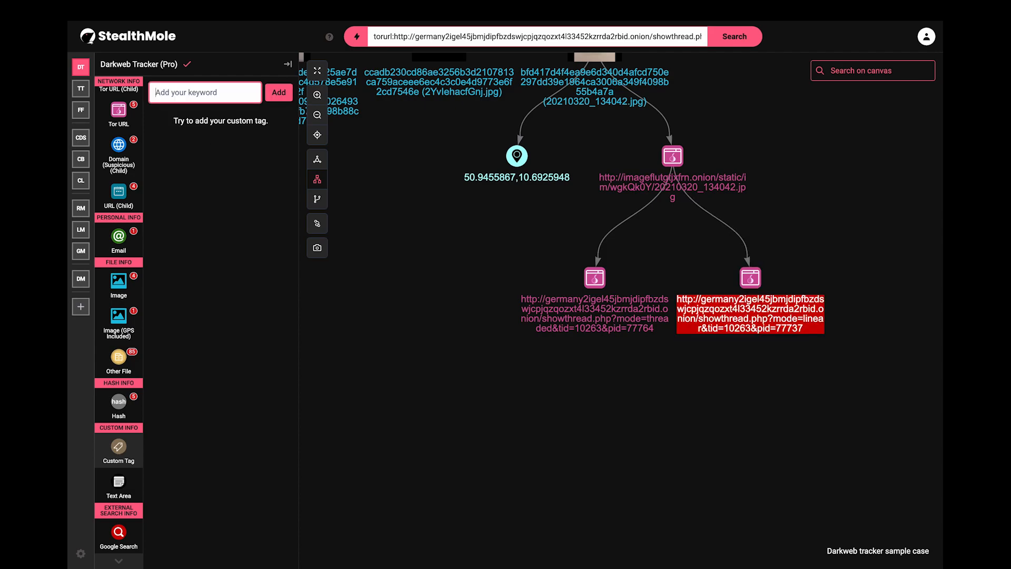
left_click(287, 121)
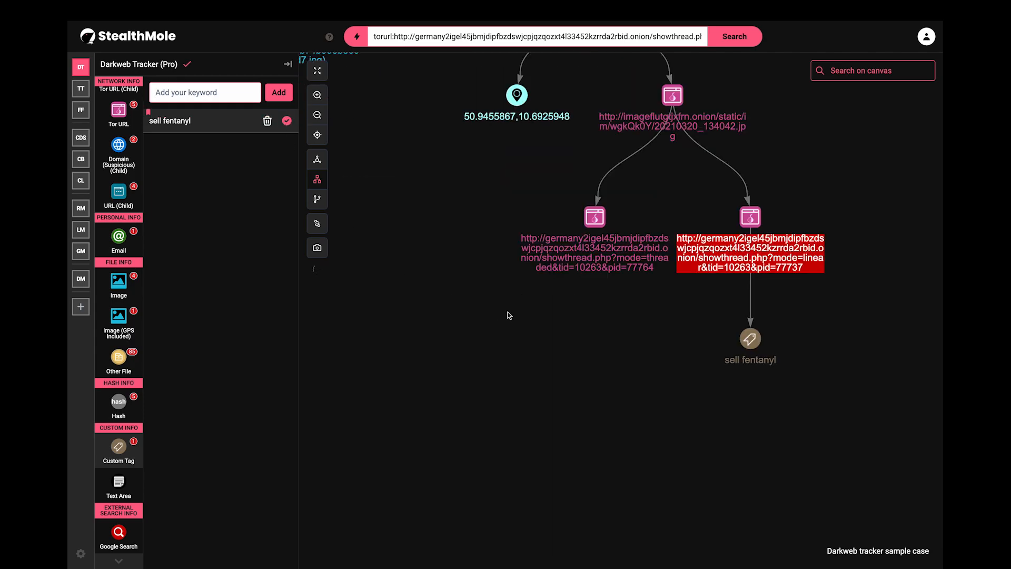
left_click_drag(561, 350, 602, 502)
left_click_drag(489, 364, 657, 383)
Step: Search the tracker by GPS 50.9455867,10.6925948 and add the matched images beneath the node
right_click(729, 269)
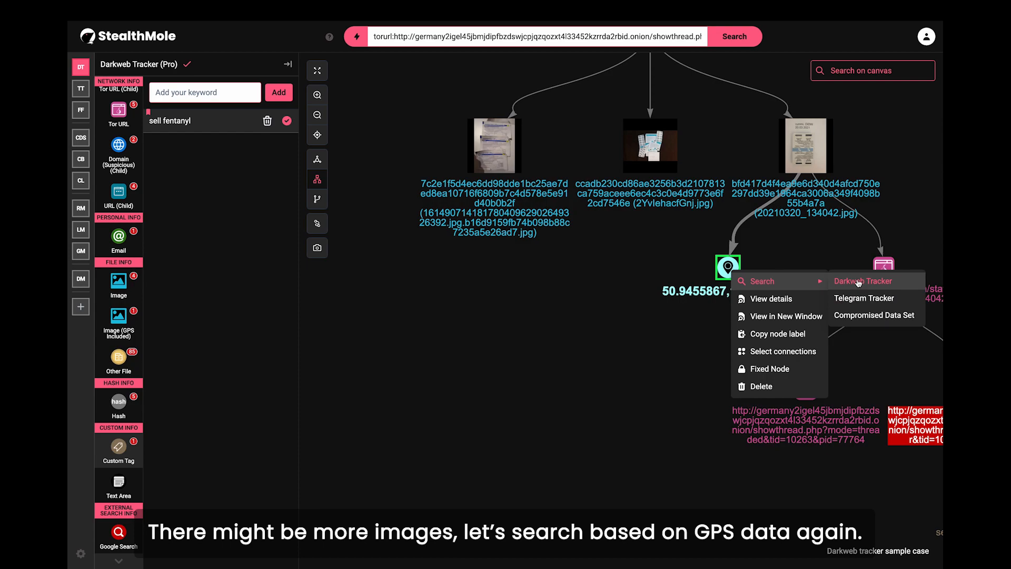
left_click(877, 279)
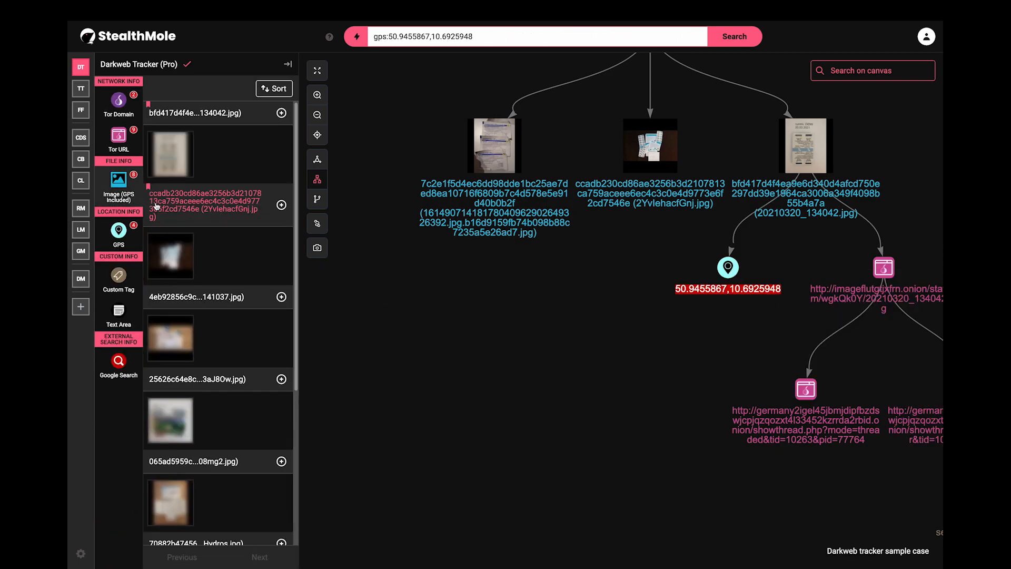
scroll(276, 302, "down", 5)
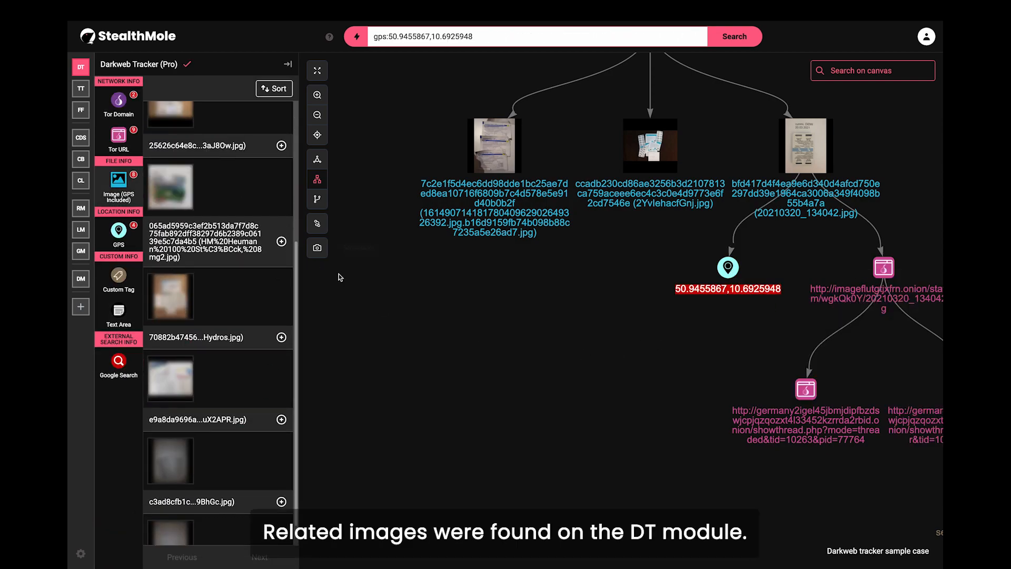
left_click(282, 501)
left_click(281, 419)
left_click(282, 337)
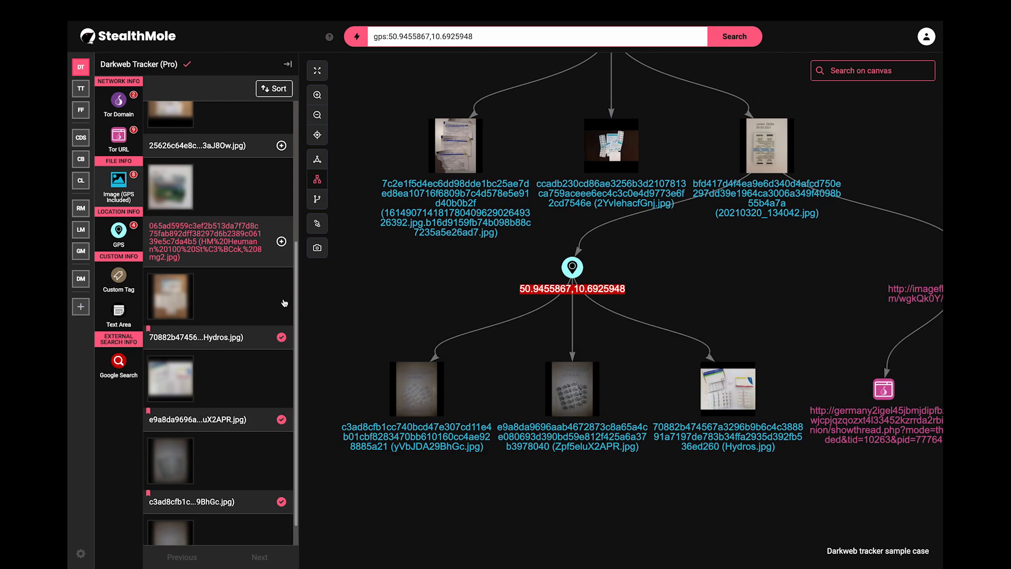
left_click(281, 243)
left_click(282, 146)
Step: Add the last GPS-matched images and switch to the map view showing their pins in Germany
scroll(273, 215, "up", 4)
left_click(281, 260)
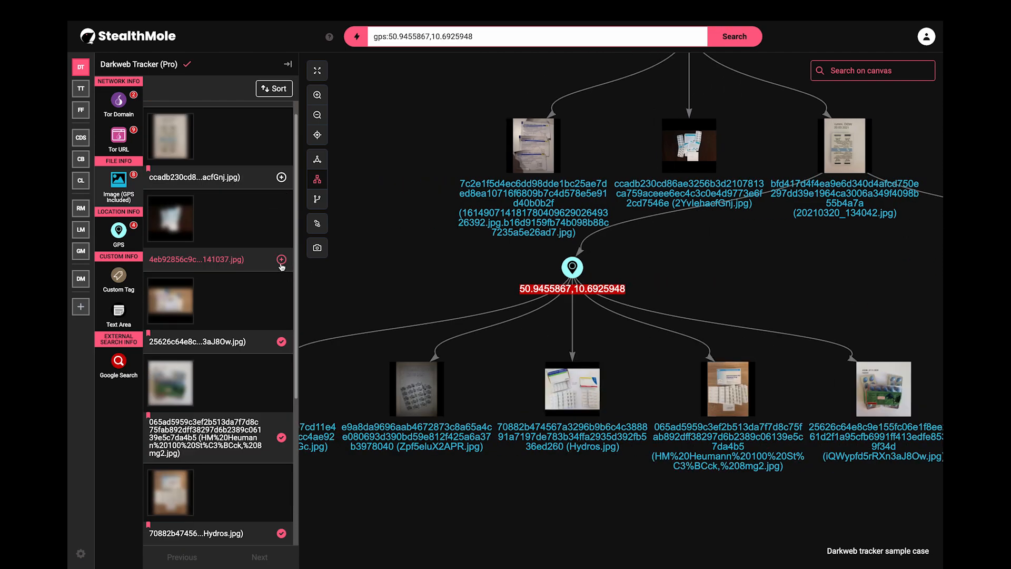
left_click(281, 177)
scroll(260, 189, "up", 1)
scroll(679, 303, "down", 3)
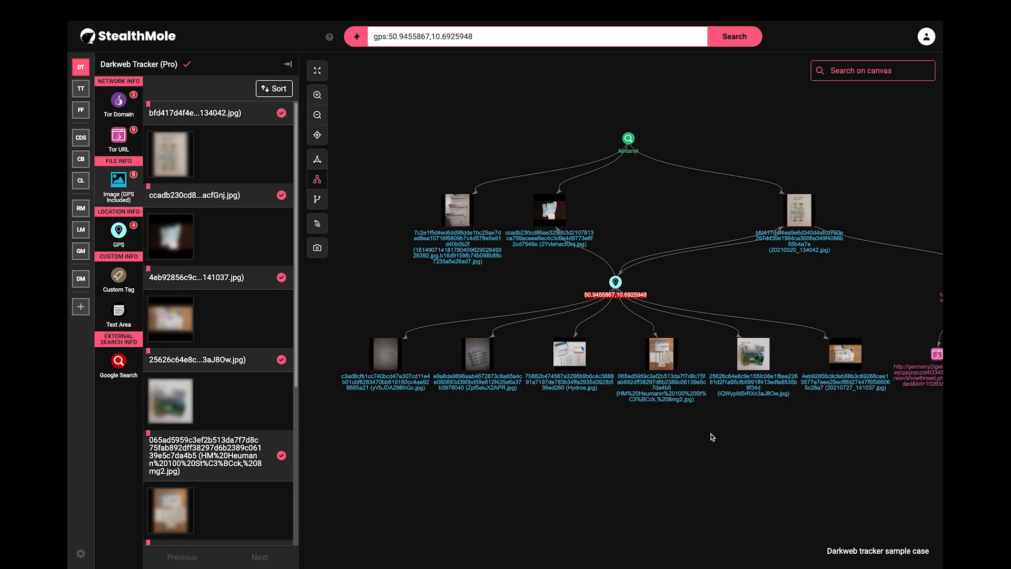
scroll(778, 448, "up", 3)
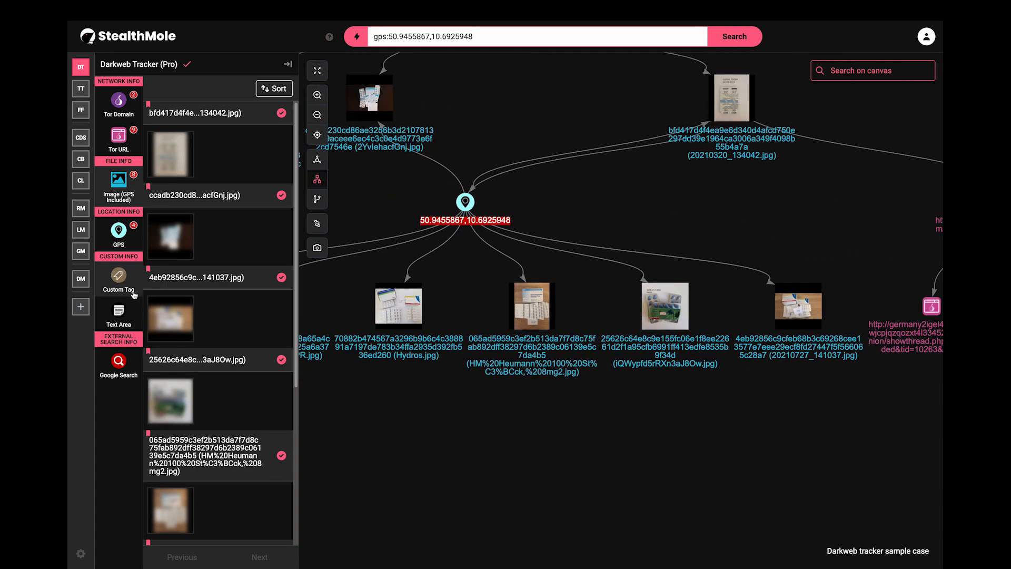
left_click(81, 279)
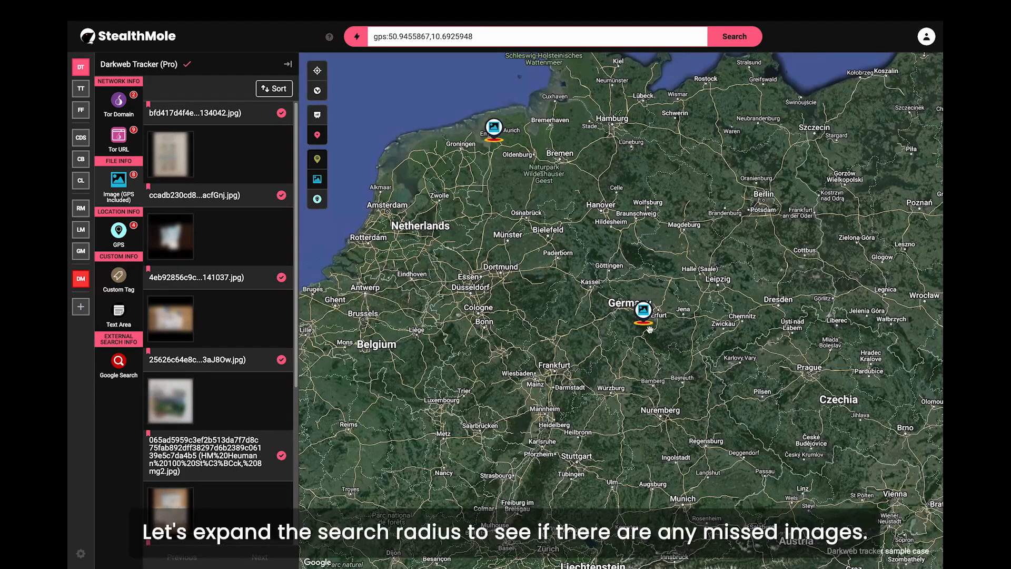
Step: Zoom to the Gotha image pin and run a Darkweb Tracker search within 10 km
scroll(643, 320, "up", 5)
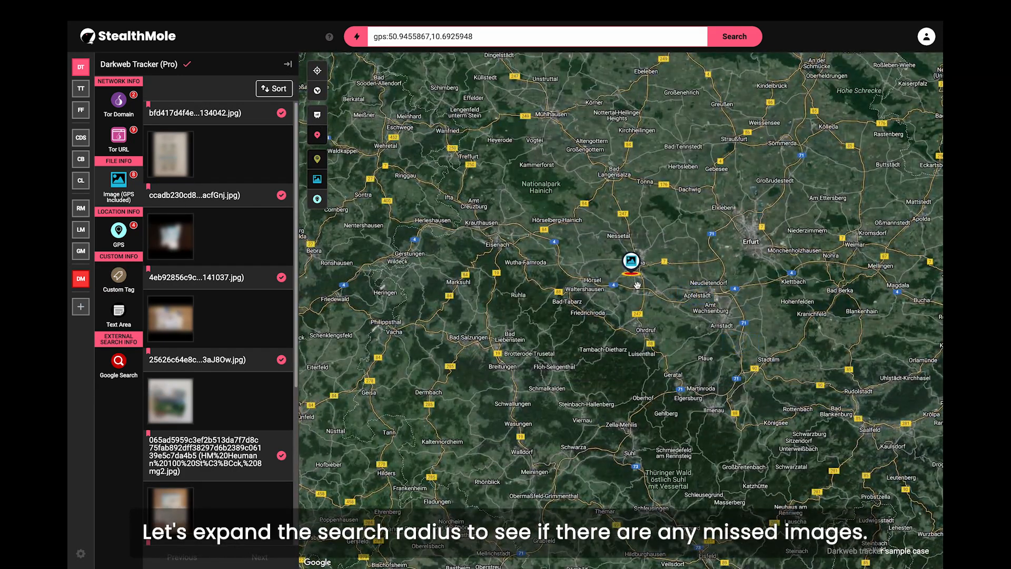
scroll(634, 284, "up", 3)
left_click_drag(625, 265, 638, 357)
scroll(637, 357, "up", 5)
scroll(571, 360, "down", 5)
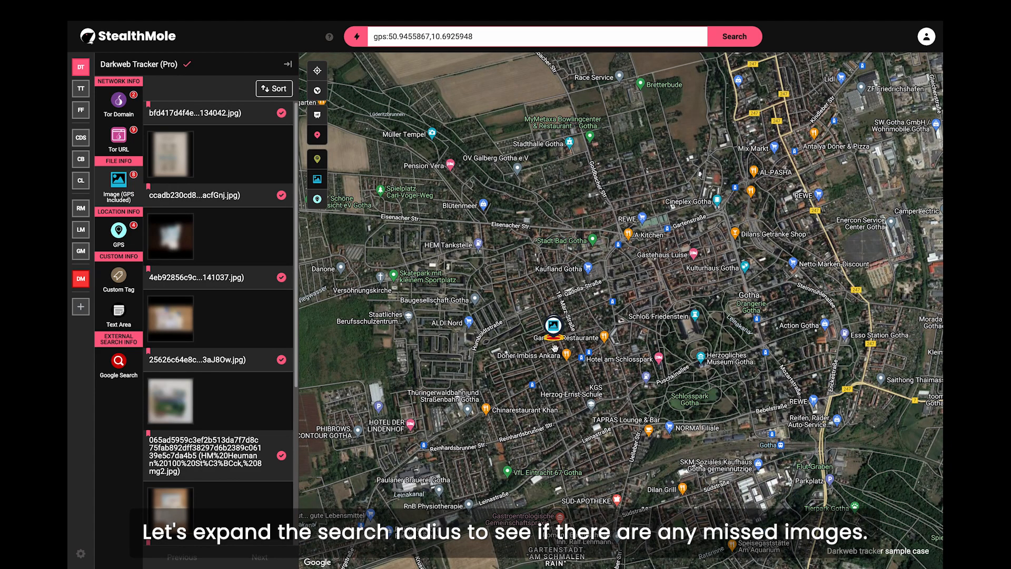
right_click(554, 346)
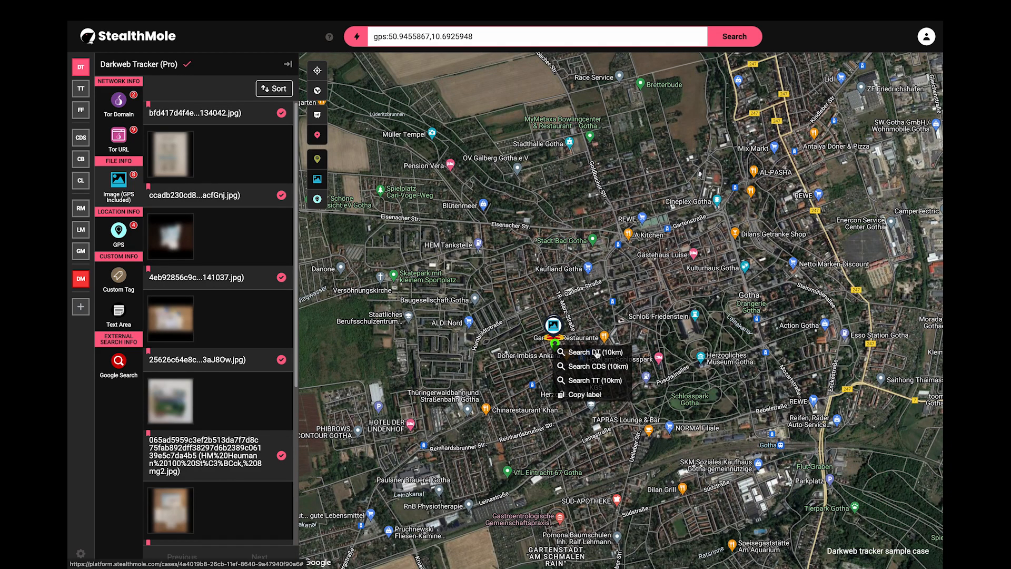
left_click(596, 352)
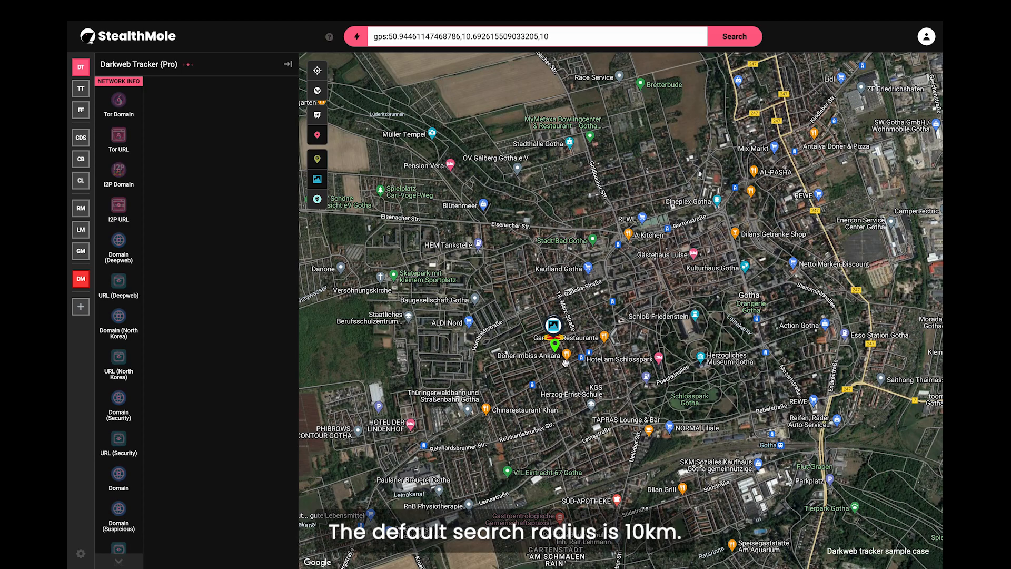
Step: List the Image (GPS Included) results from the 10 km search and scroll through them
left_click_drag(557, 376, 561, 341)
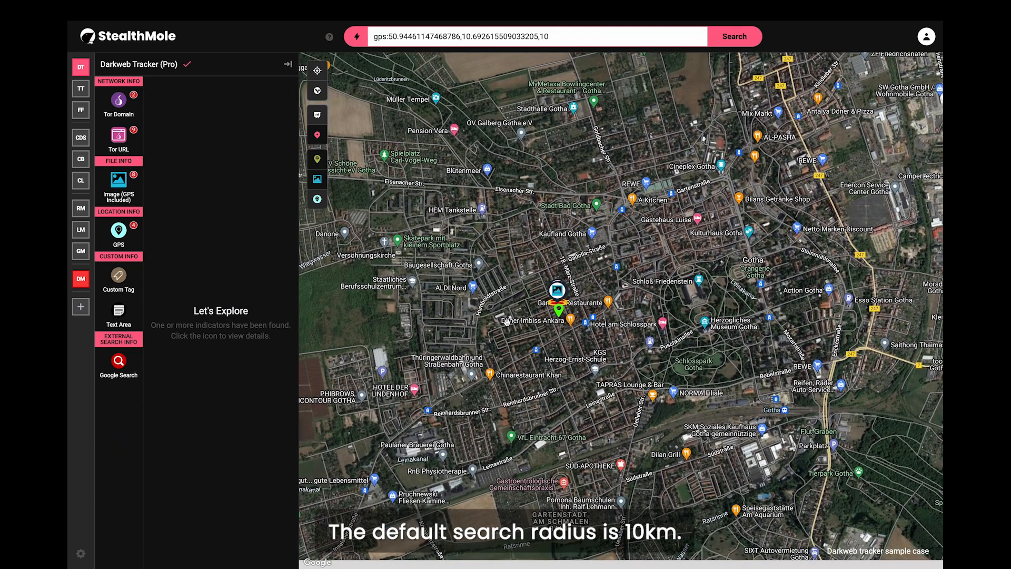
left_click(114, 187)
scroll(560, 373, "down", 3)
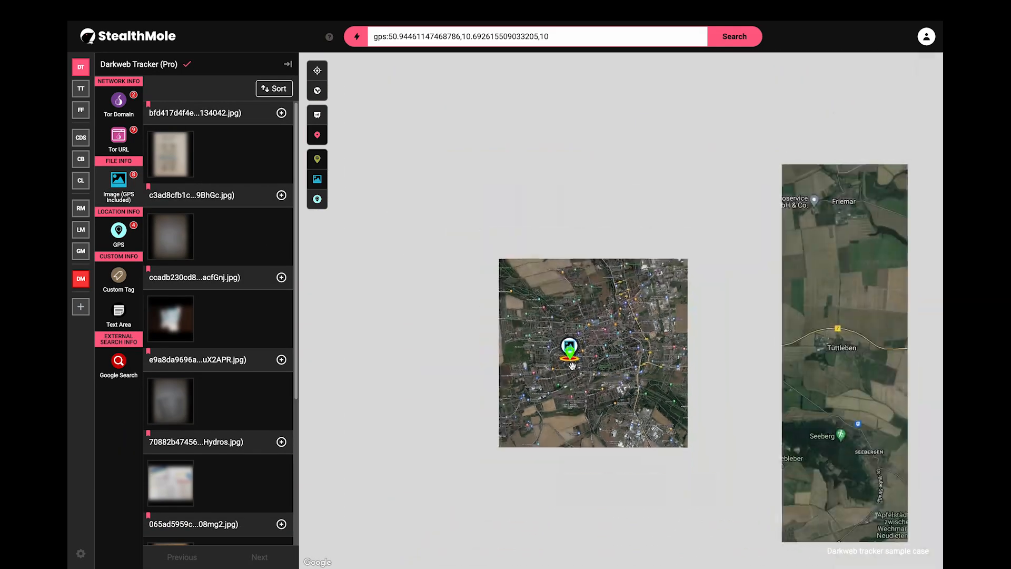
scroll(609, 325, "down", 3)
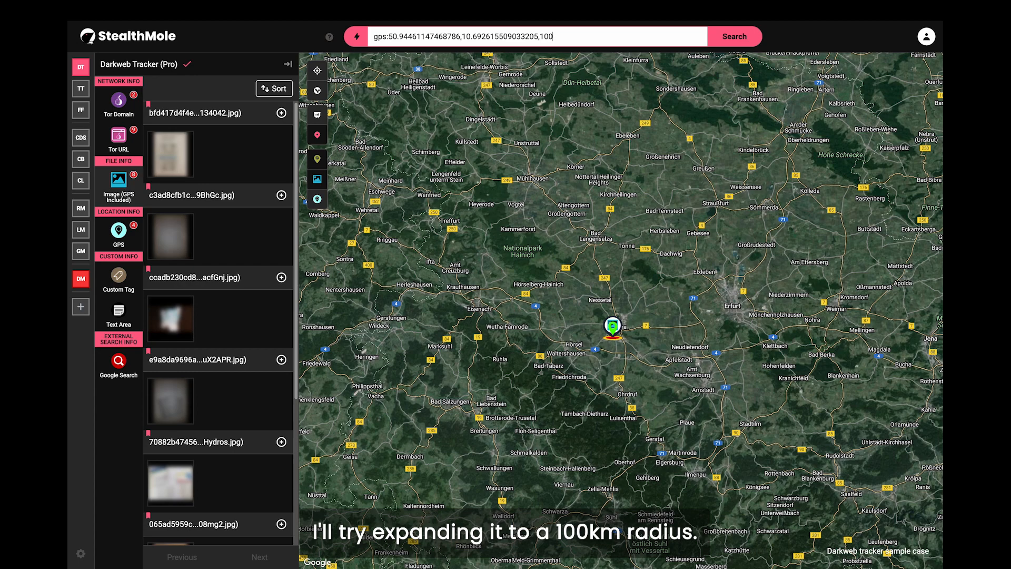
Step: Run the 100 km search, list GPS-tagged images, and unblur a nearby image showing Gabapentin packs
key("Return")
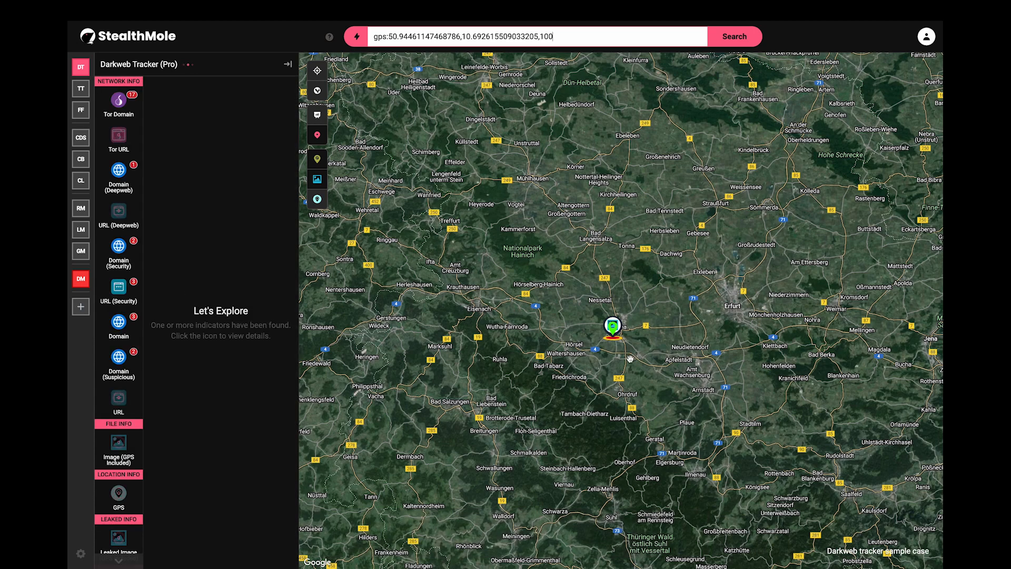
left_click(137, 456)
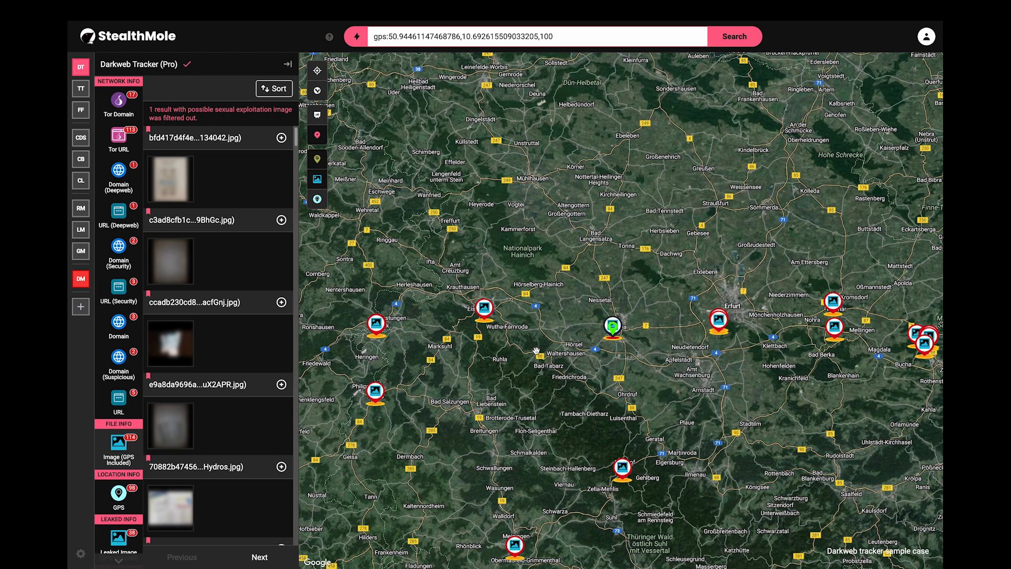
mouse_move(485, 313)
mouse_move(378, 326)
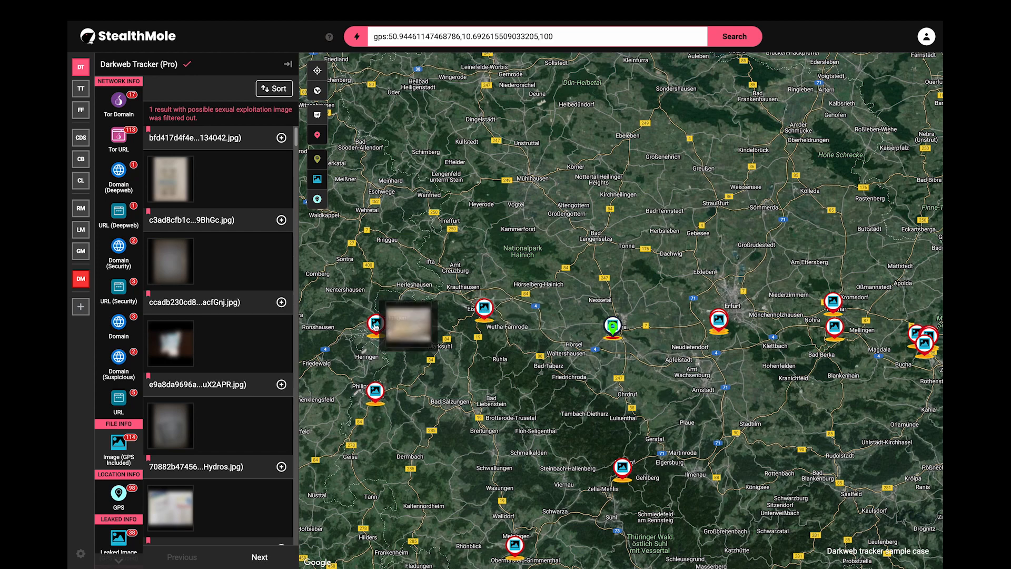
mouse_move(373, 400)
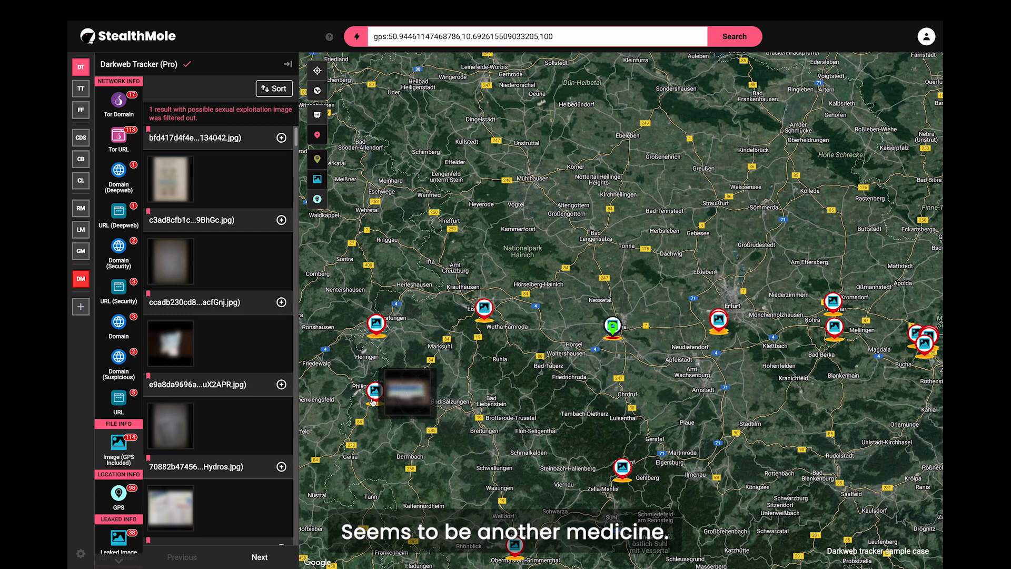
left_click(373, 398)
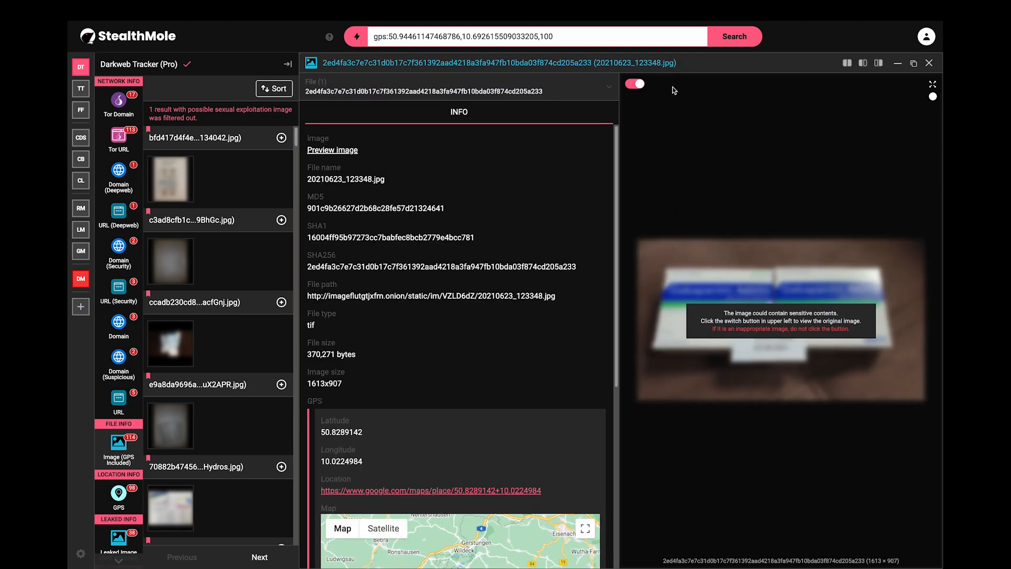
left_click(638, 84)
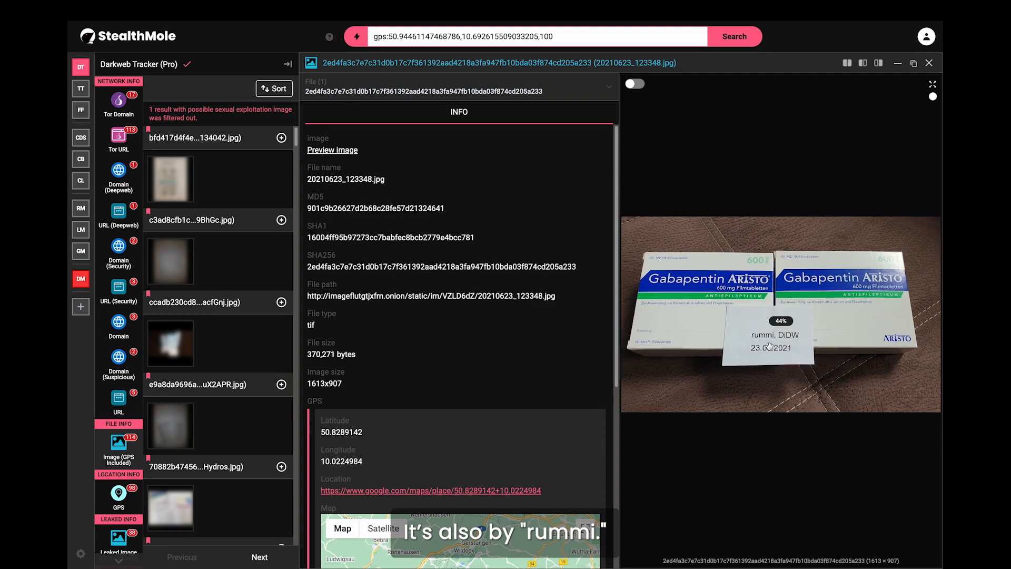
left_click(930, 62)
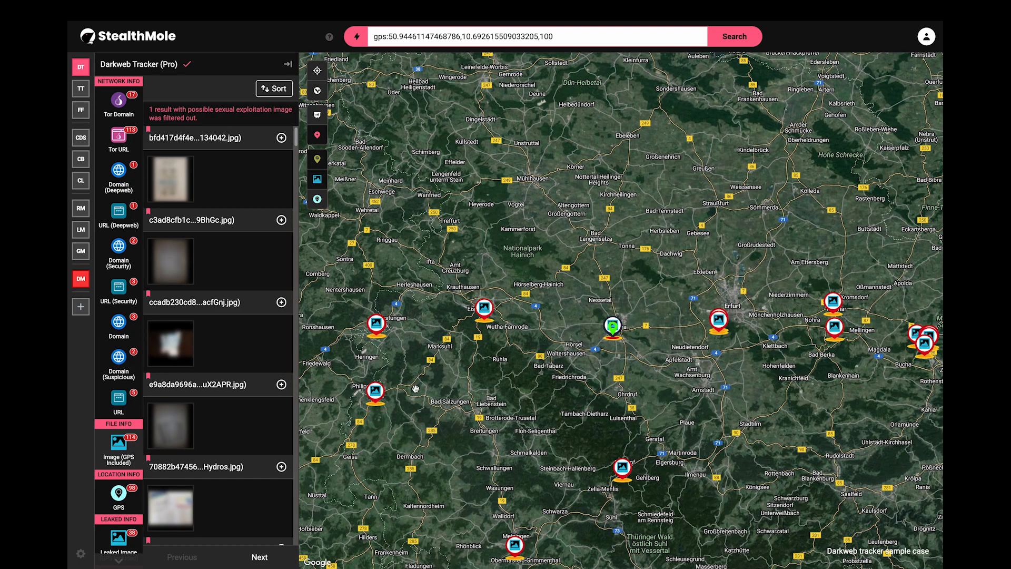
mouse_move(374, 399)
scroll(264, 431, "down", 19)
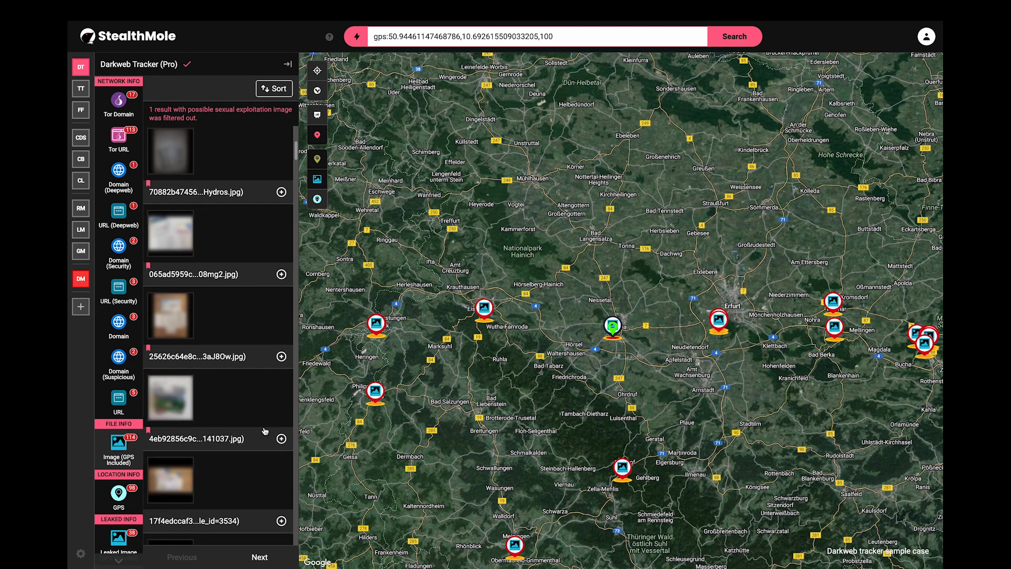
Step: Add the Gabapentin image 20210623_123348.jpg to the canvas and return to the graph view
left_click(378, 398)
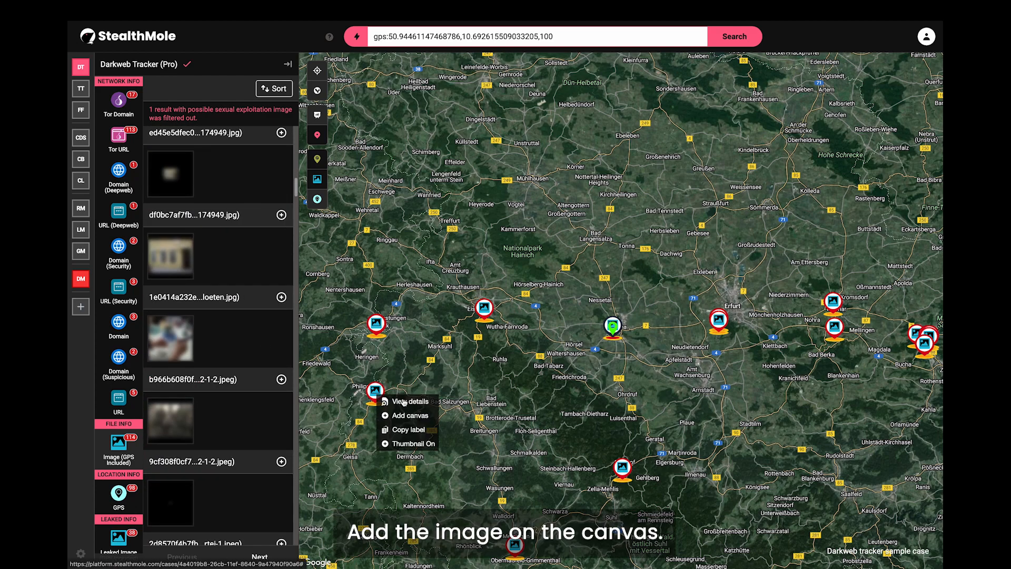
left_click(411, 416)
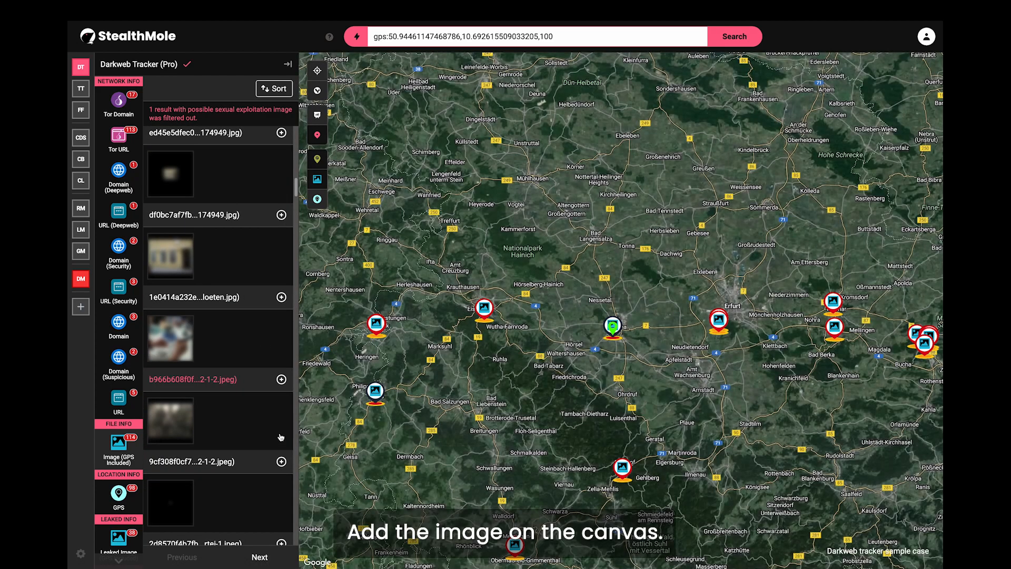
scroll(282, 437, "down", 2)
left_click(281, 437)
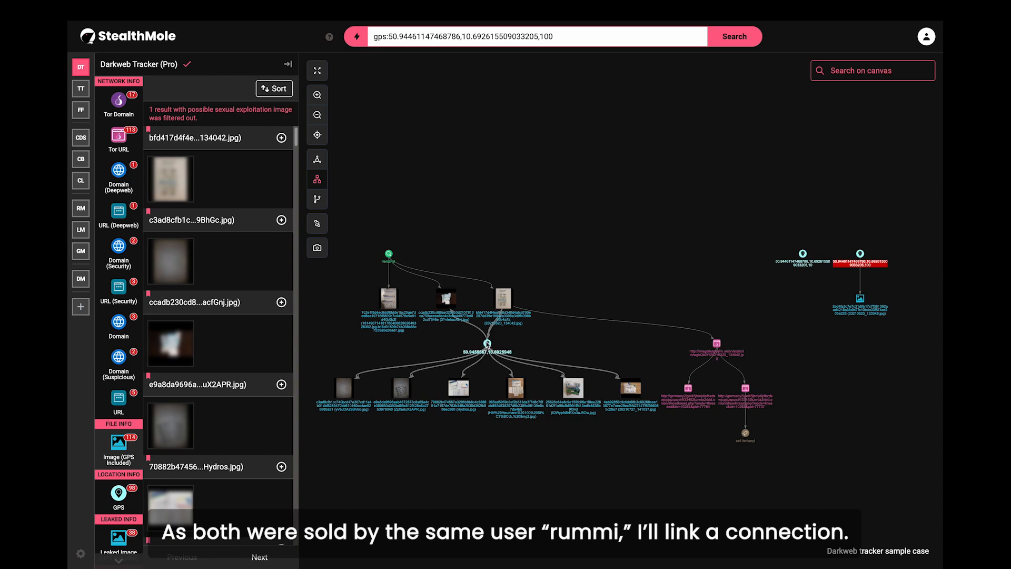
Step: Draw an edge from the new 100 km location node to the existing GPS node
left_click(317, 223)
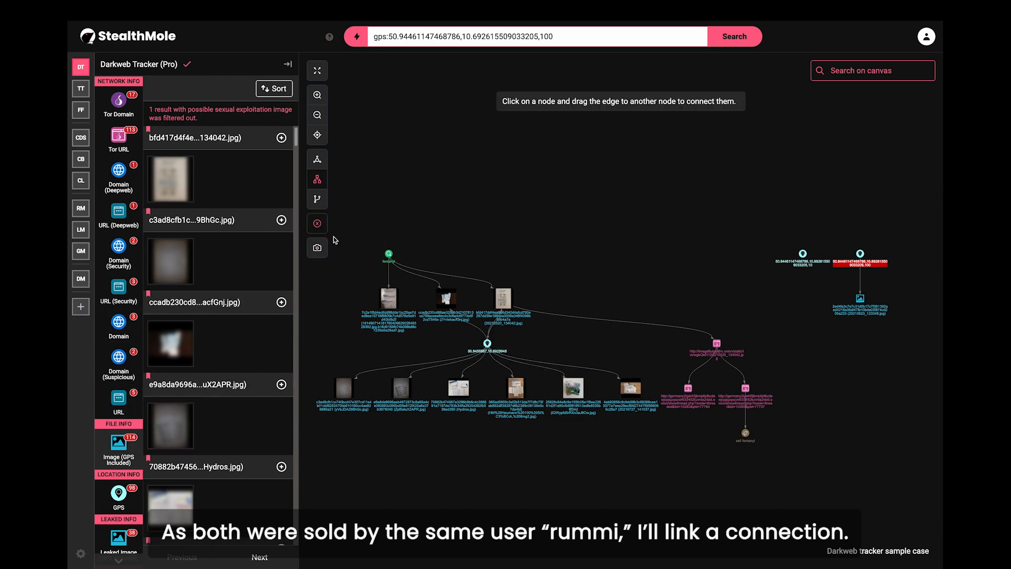
left_click_drag(488, 344, 835, 271)
left_click_drag(631, 296, 713, 292)
scroll(712, 292, "up", 3)
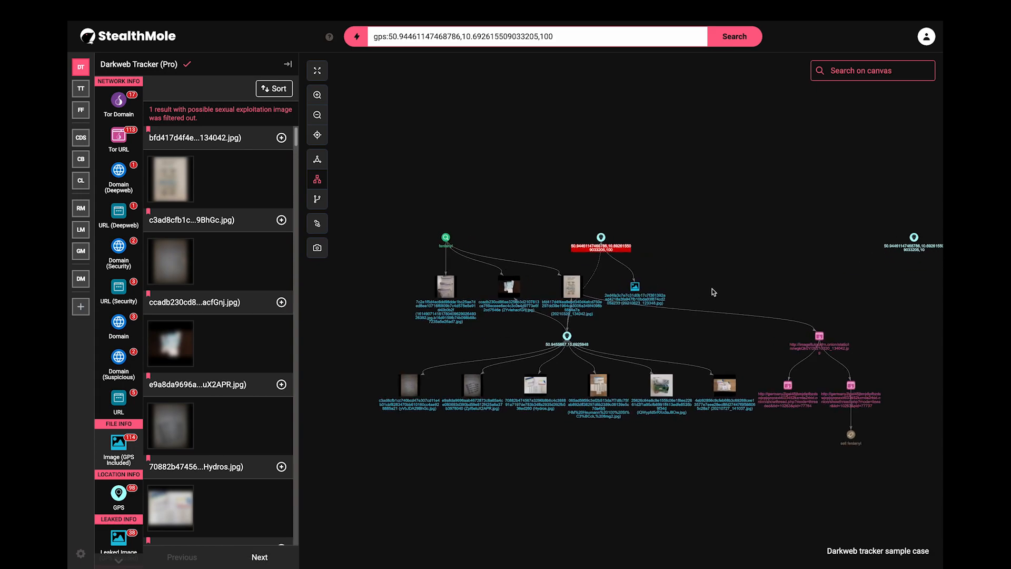